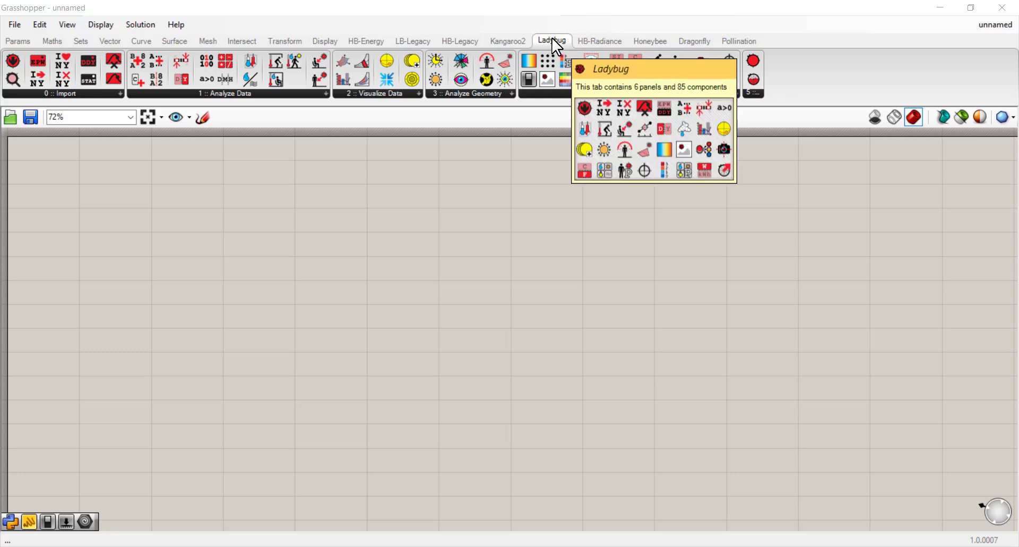
- Expand the Ladybug 0 :: Import group to list components such as LB EPWmap and LB EPW to DDY
{"action": "left_click", "coordinate": [62, 92]}
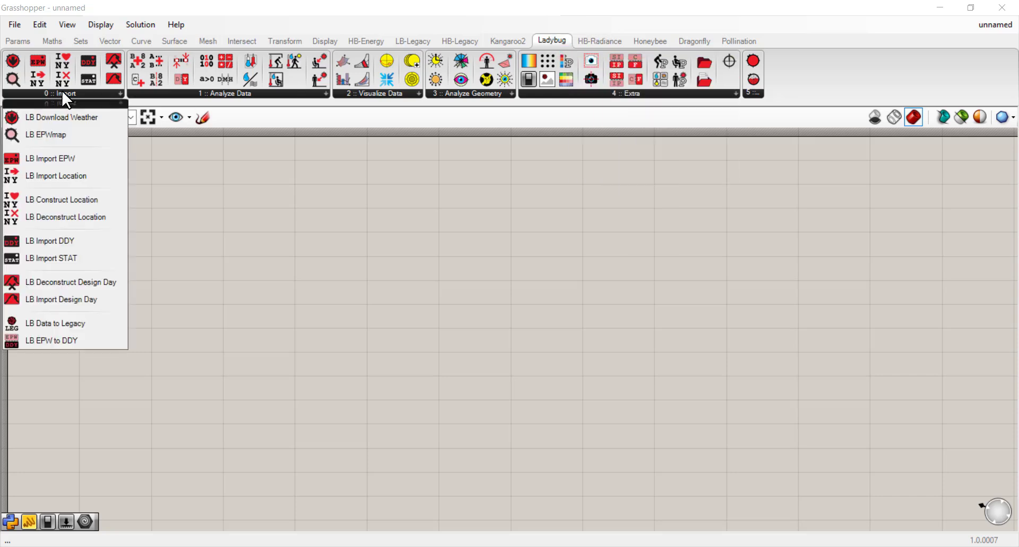
- Place an LB EPWmap component on the canvas
{"action": "left_click", "coordinate": [52, 140]}
{"action": "left_click_drag", "start_coordinate": [413, 292], "coordinate": [341, 258]}
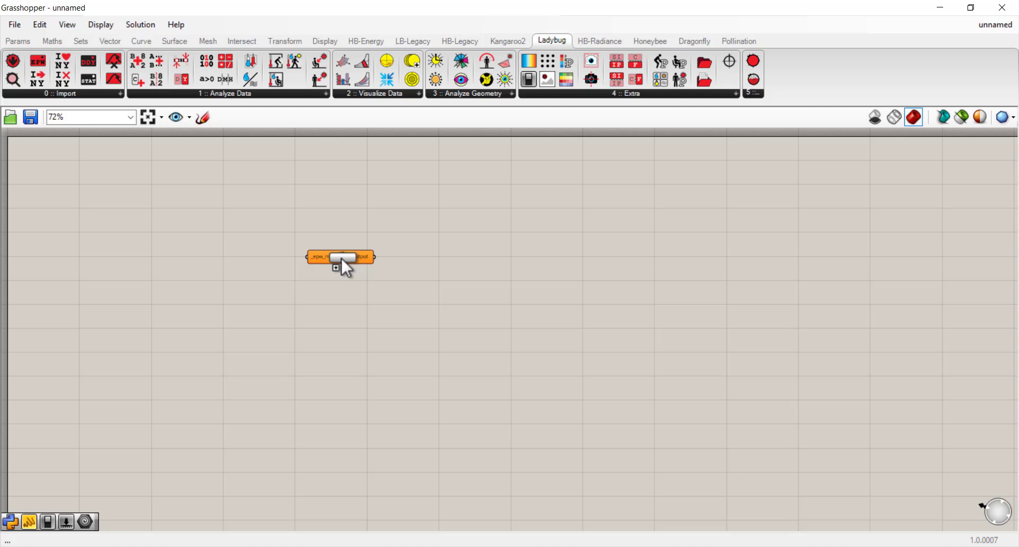
{"action": "scroll", "coordinate": [333, 257], "scroll_direction": "up", "scroll_amount": 4}
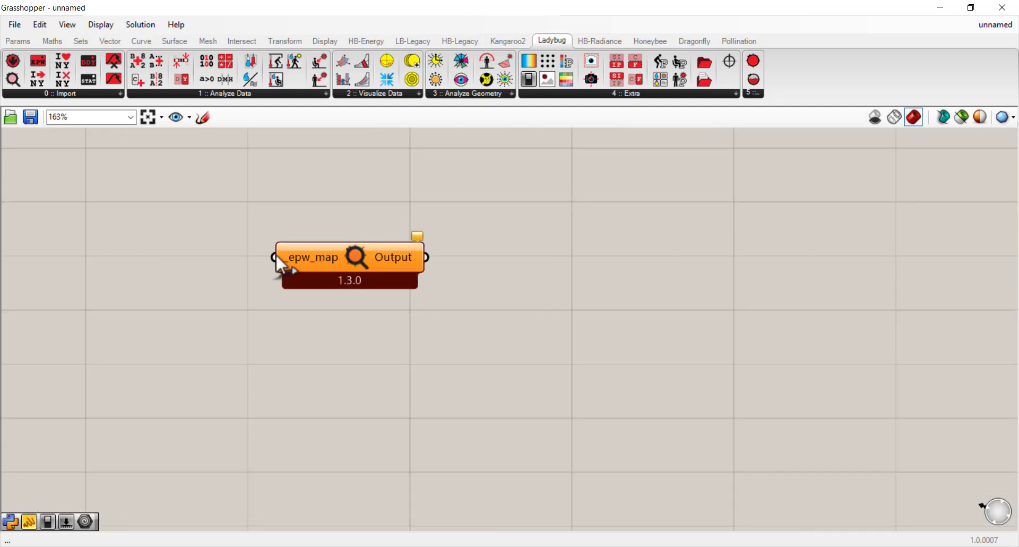
- Search the canvas for 'boolean' and delete the Project component added by mistake
{"action": "double_click", "coordinate": [211, 286]}
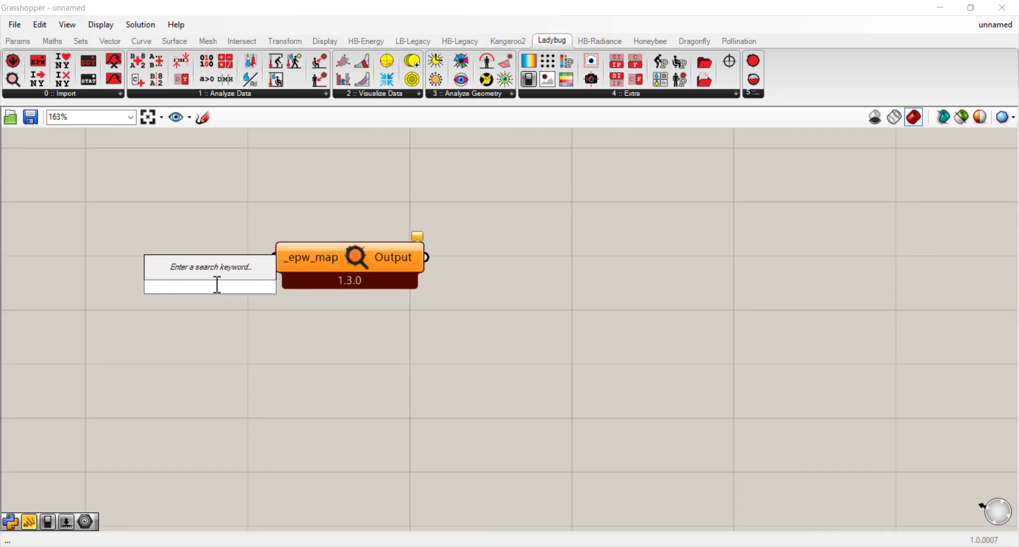
{"action": "type", "text": "boolean"}
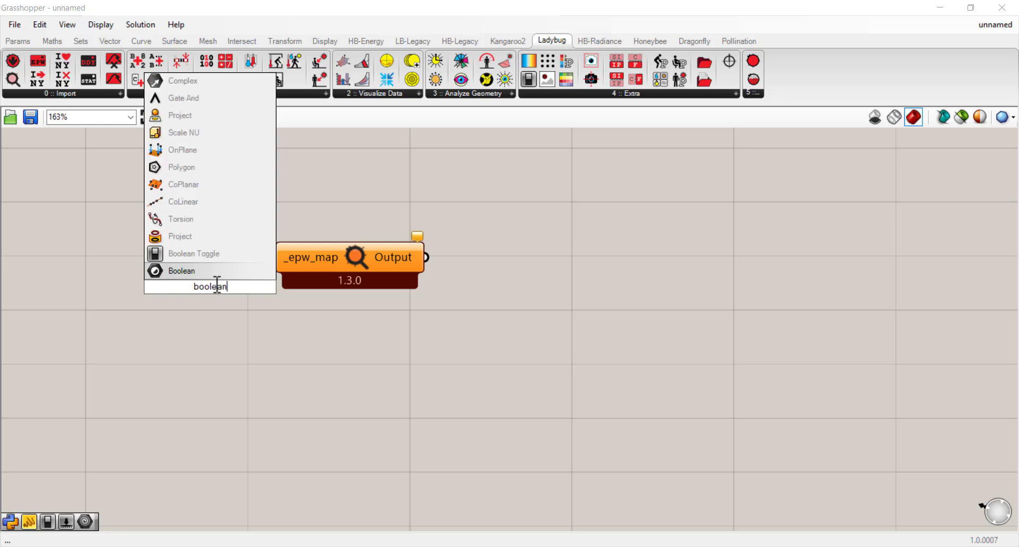
{"action": "left_click", "coordinate": [205, 238]}
{"action": "left_click", "coordinate": [212, 270]}
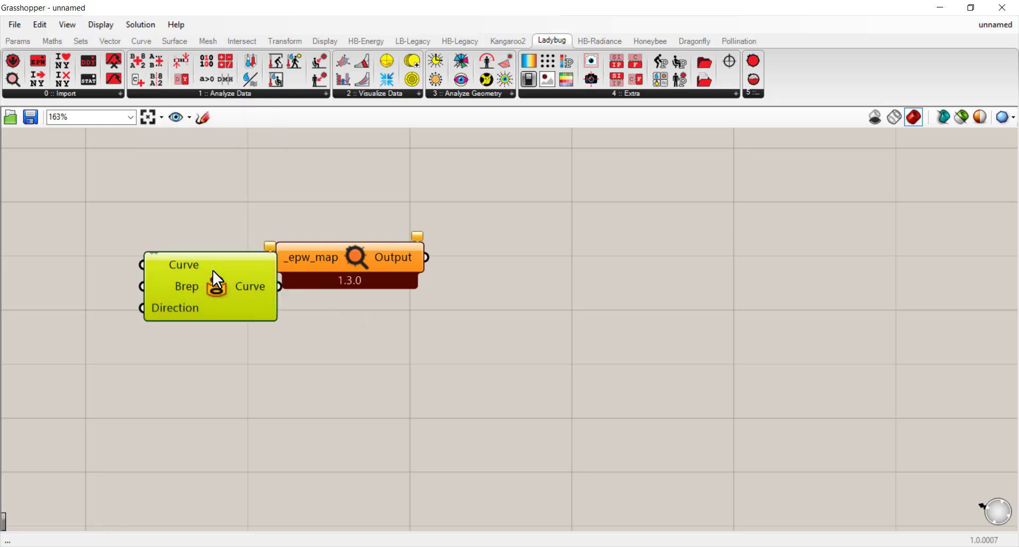
{"action": "key", "text": "Delete"}
- Add a Boolean Toggle and wire it into LB EPWmap's _epw_map input
{"action": "double_click", "coordinate": [208, 272]}
{"action": "type", "text": "boole"}
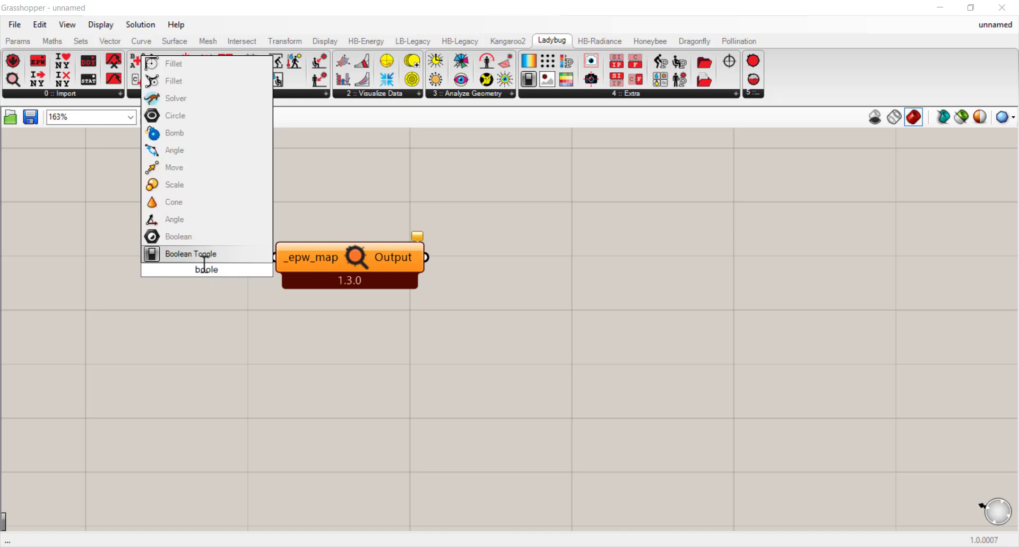
{"action": "key", "text": "Return"}
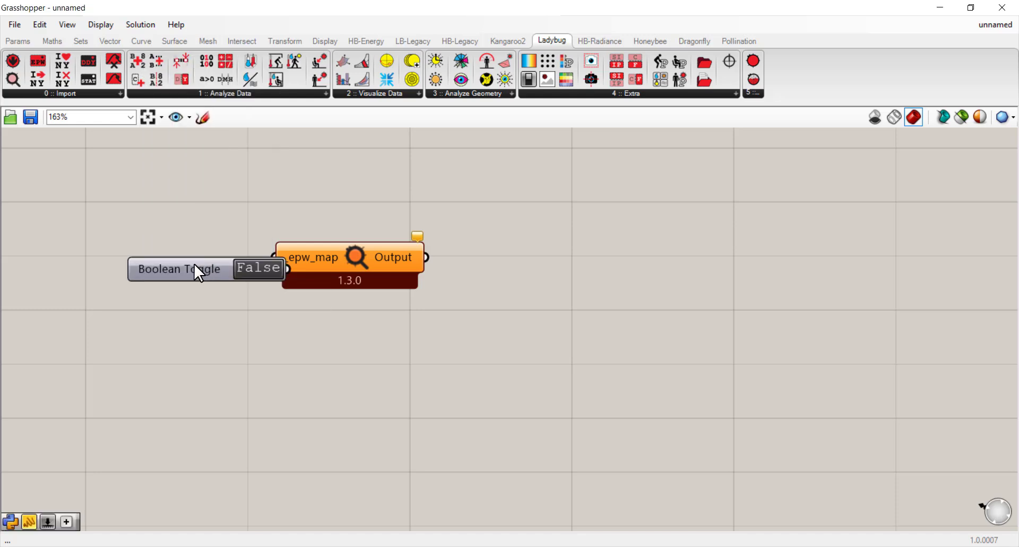
{"action": "left_click_drag", "start_coordinate": [193, 263], "coordinate": [140, 241]}
{"action": "left_click_drag", "start_coordinate": [243, 242], "coordinate": [273, 259]}
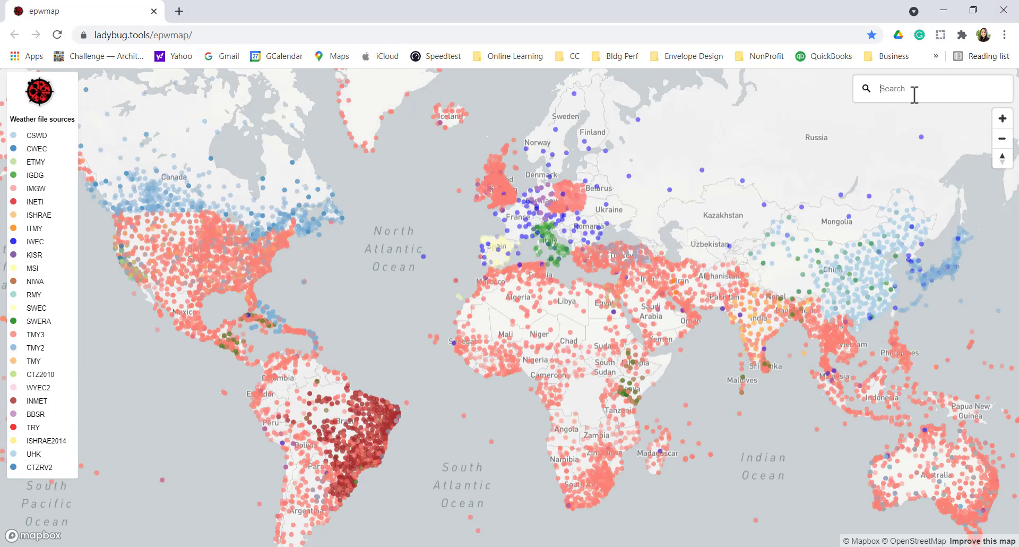
- Search the map for Philadelphia, Pennsylvania and zoom in on PHL airport's station markers
{"action": "type", "text": "adel"}
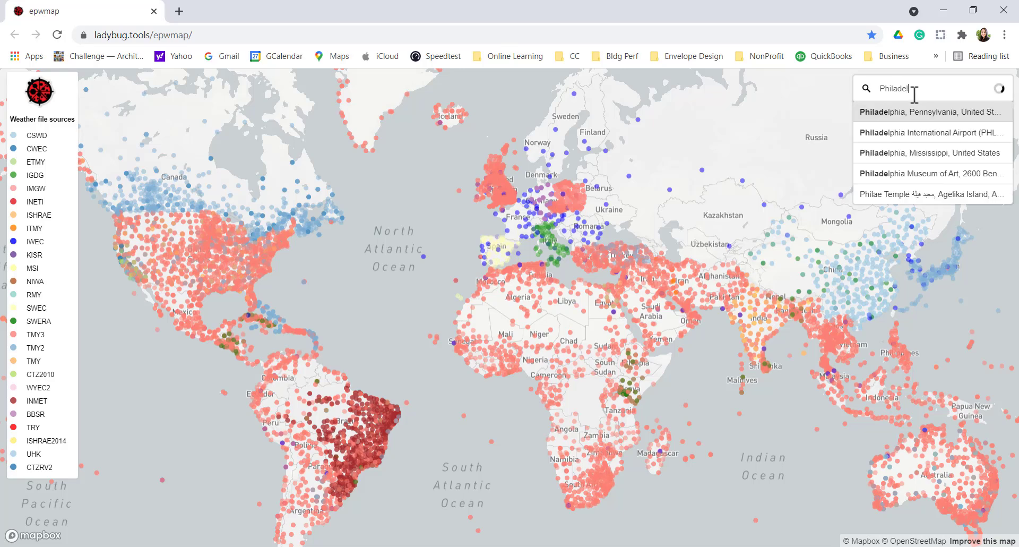
{"action": "left_click", "coordinate": [911, 118]}
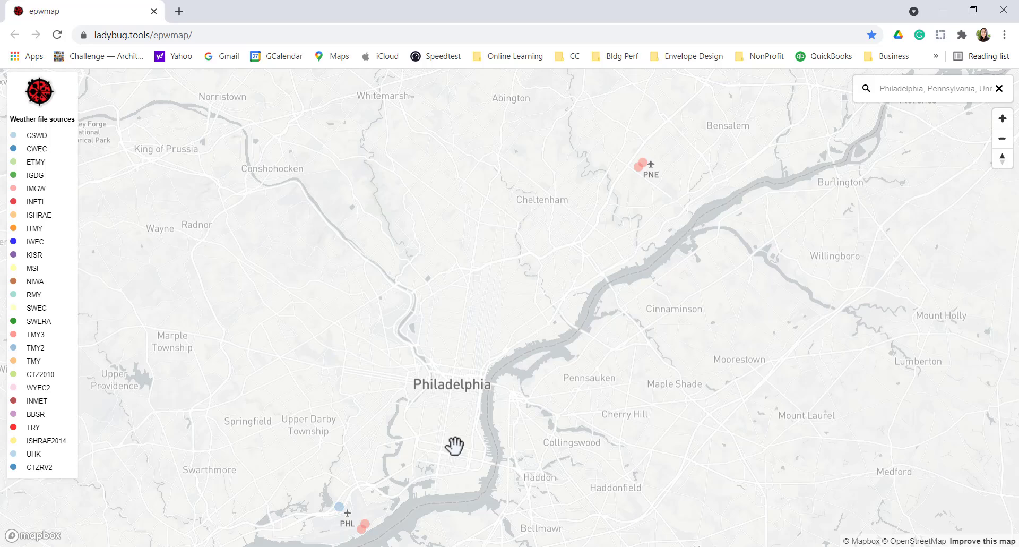
{"action": "left_click_drag", "start_coordinate": [414, 480], "coordinate": [487, 366]}
{"action": "scroll", "coordinate": [445, 406], "scroll_direction": "up", "scroll_amount": 5}
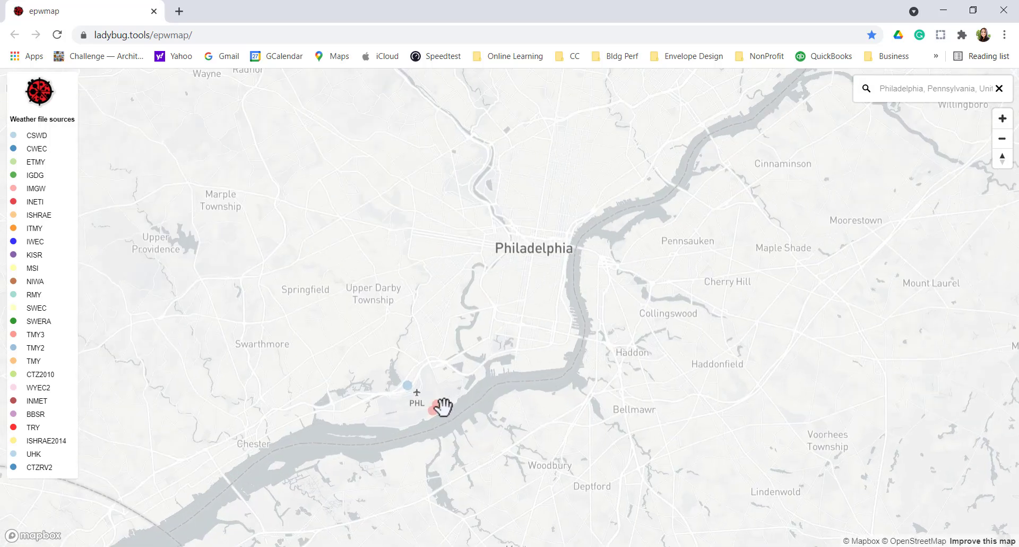
{"action": "scroll", "coordinate": [320, 407], "scroll_direction": "up", "scroll_amount": 3}
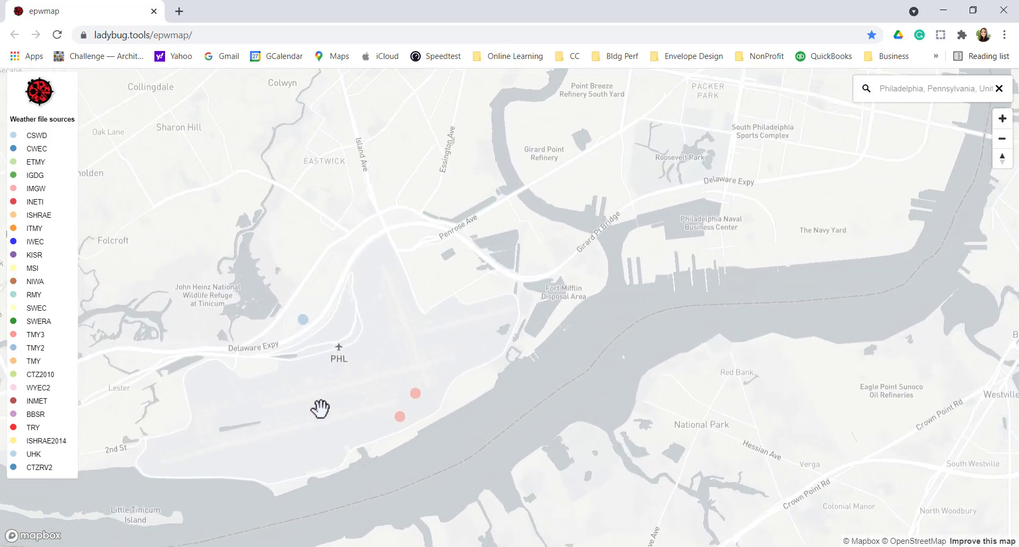
{"action": "left_click_drag", "start_coordinate": [245, 400], "coordinate": [491, 411]}
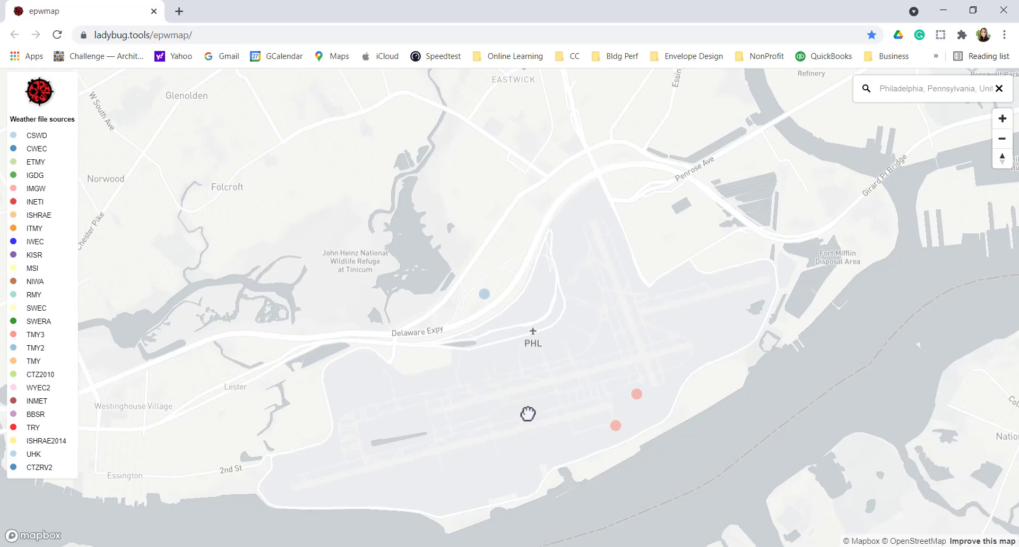
{"action": "left_click_drag", "start_coordinate": [516, 375], "coordinate": [520, 320]}
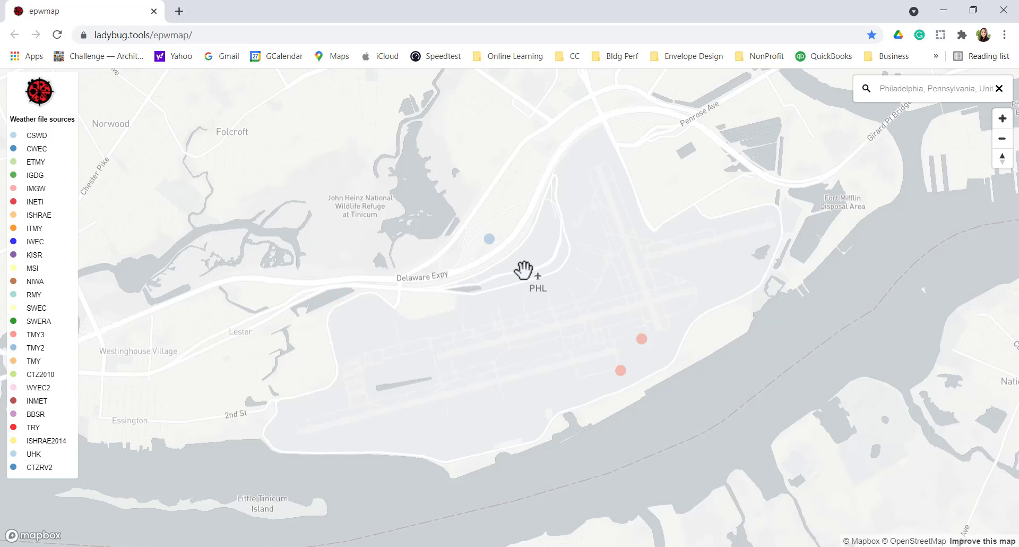
- Inspect and close the blue weather station's details, then bring the pink markers closer
{"action": "left_click", "coordinate": [491, 241]}
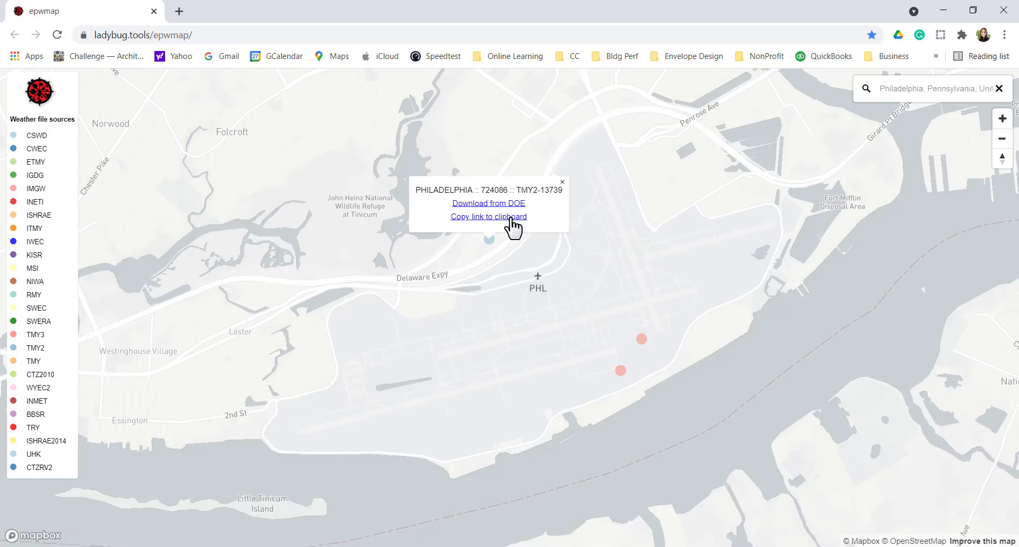
{"action": "left_click", "coordinate": [555, 343]}
{"action": "mouse_move", "coordinate": [559, 274]}
{"action": "left_mouse_down"}
{"action": "mouse_move", "coordinate": [511, 246]}
{"action": "mouse_move", "coordinate": [524, 271]}
{"action": "left_mouse_up"}
{"action": "scroll", "coordinate": [541, 232], "scroll_direction": "up", "scroll_amount": 2}
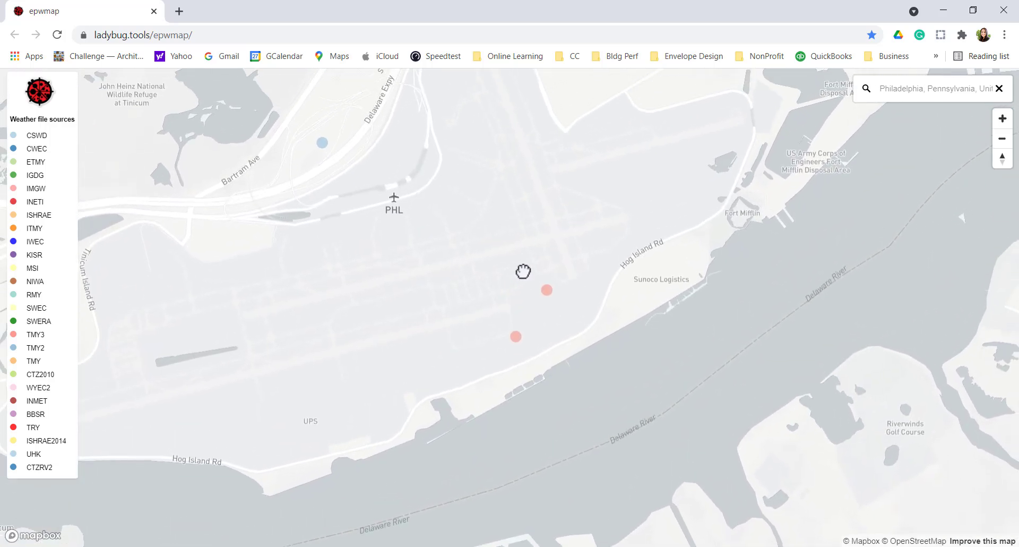
- Compare the pink airport stations, ending on the Philadelphia_International_Ap 724080 TMY3 popup
{"action": "left_click", "coordinate": [515, 338]}
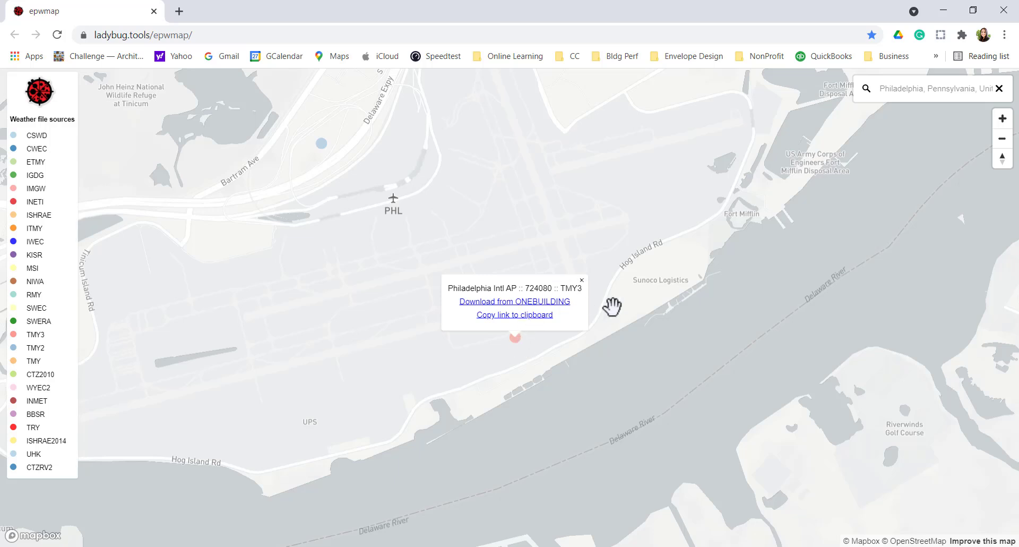
{"action": "left_click", "coordinate": [566, 302]}
{"action": "left_click", "coordinate": [546, 291]}
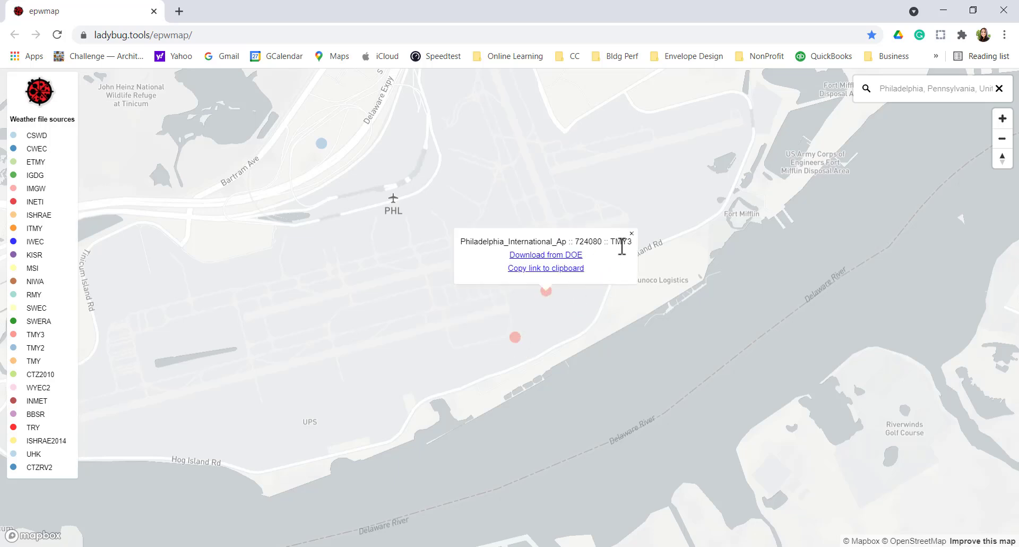
{"action": "left_click", "coordinate": [514, 338]}
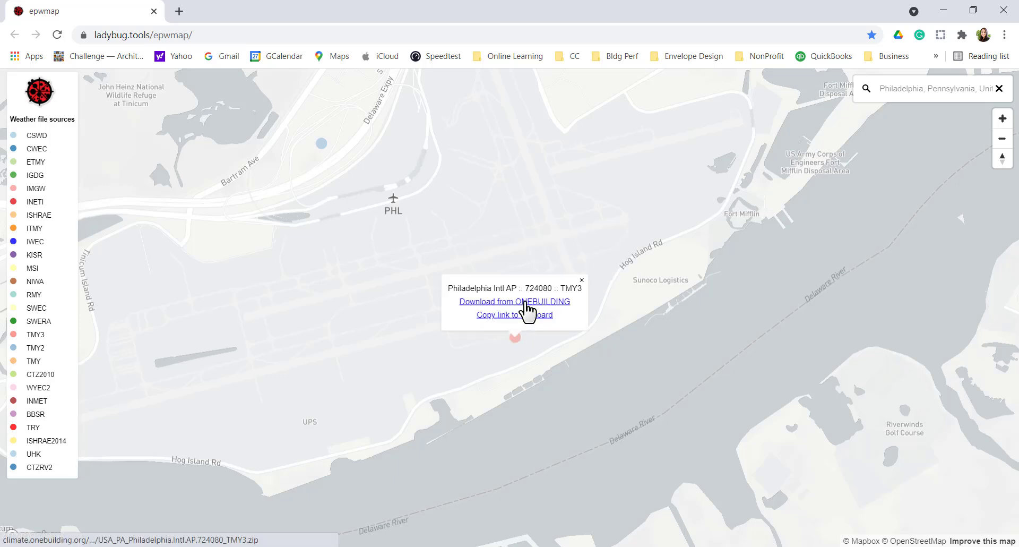
{"action": "left_click", "coordinate": [607, 288]}
{"action": "left_click", "coordinate": [546, 292]}
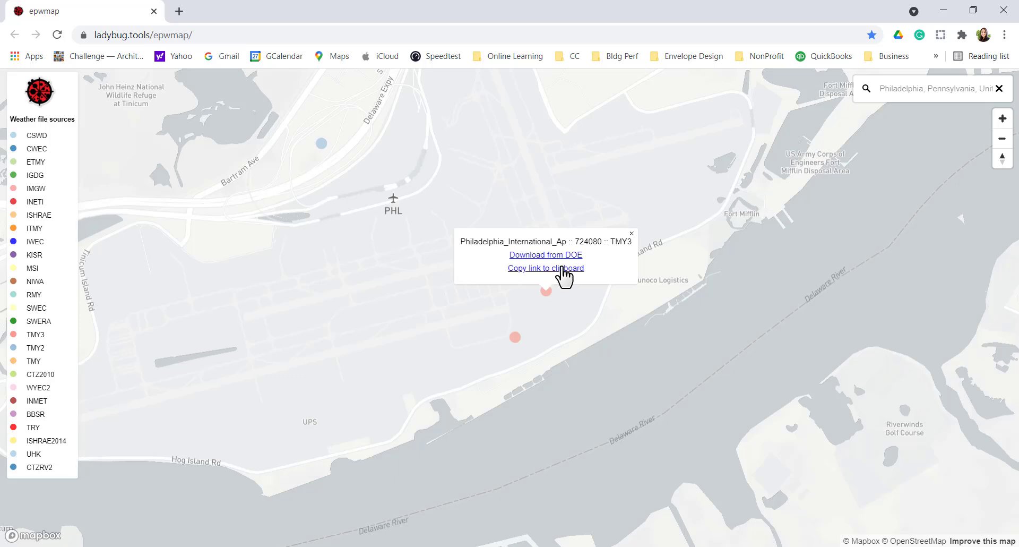
- Return to Grasshopper and add a Panel component to the canvas
{"action": "left_click", "coordinate": [949, 13]}
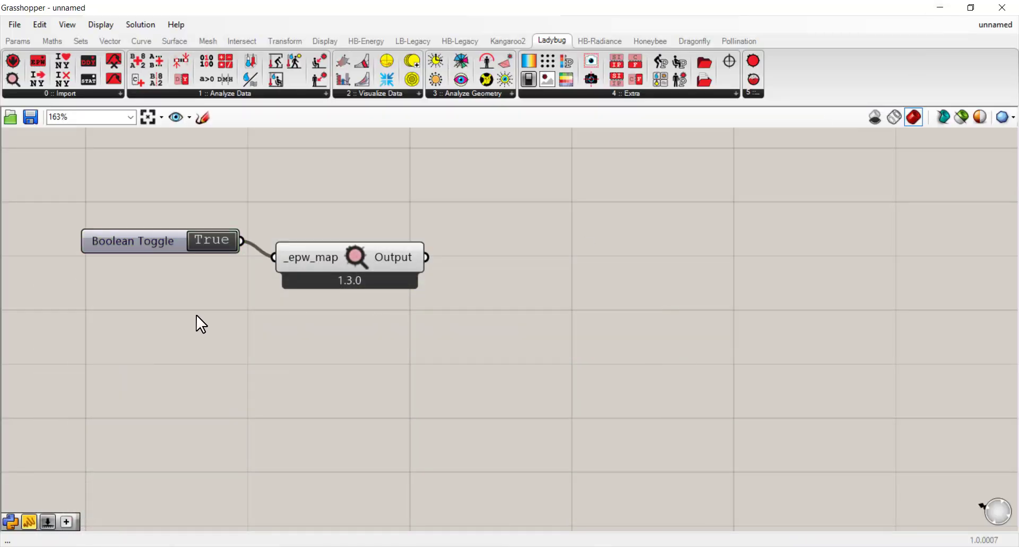
{"action": "double_click", "coordinate": [240, 369]}
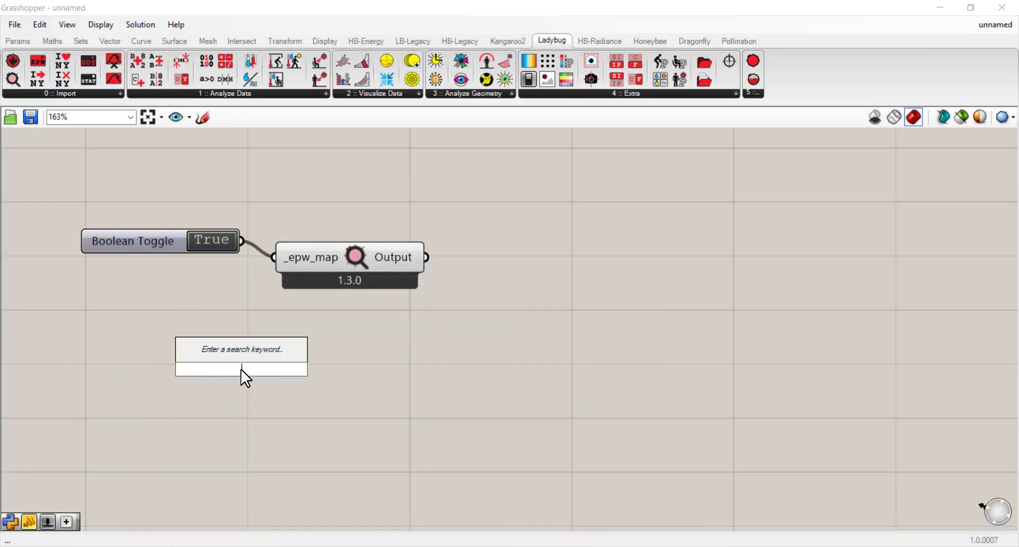
{"action": "type", "text": "panel"}
{"action": "key", "text": "Return"}
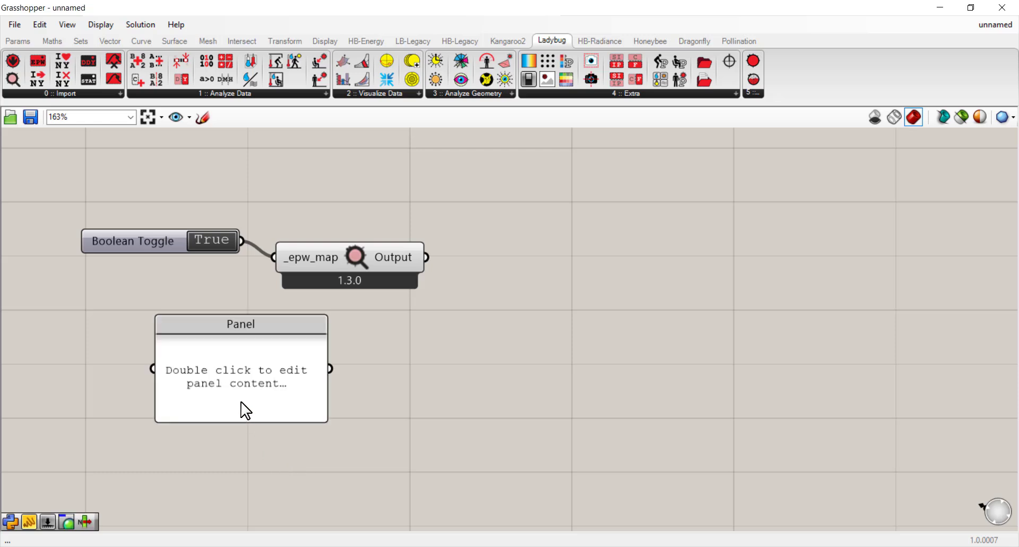
- Paste the Philadelphia TMY3 weather-file URL into the Panel and widen it
{"action": "double_click", "coordinate": [228, 375]}
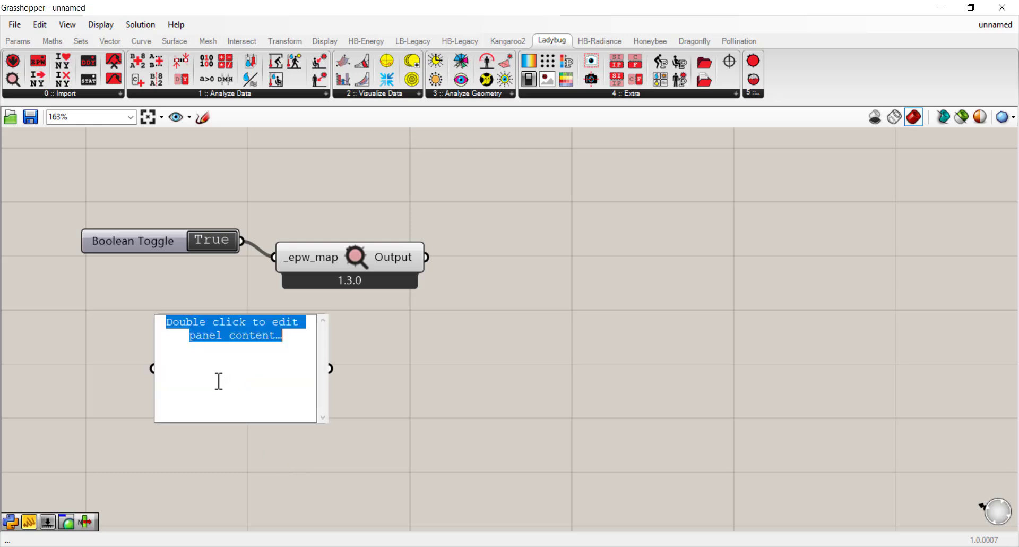
{"action": "type", "text": "https://energyplus-weather.s3.amazonaws.com/north_and_central_america_wmo_region_4/USA/PA/USA_PA_Philadelphia.Intl.AP.724080_TMY3/USA_PA_Philadelphia.Intl.AP.724080_TMY3.zip"}
{"action": "scroll", "coordinate": [332, 412], "scroll_direction": "down", "scroll_amount": 1}
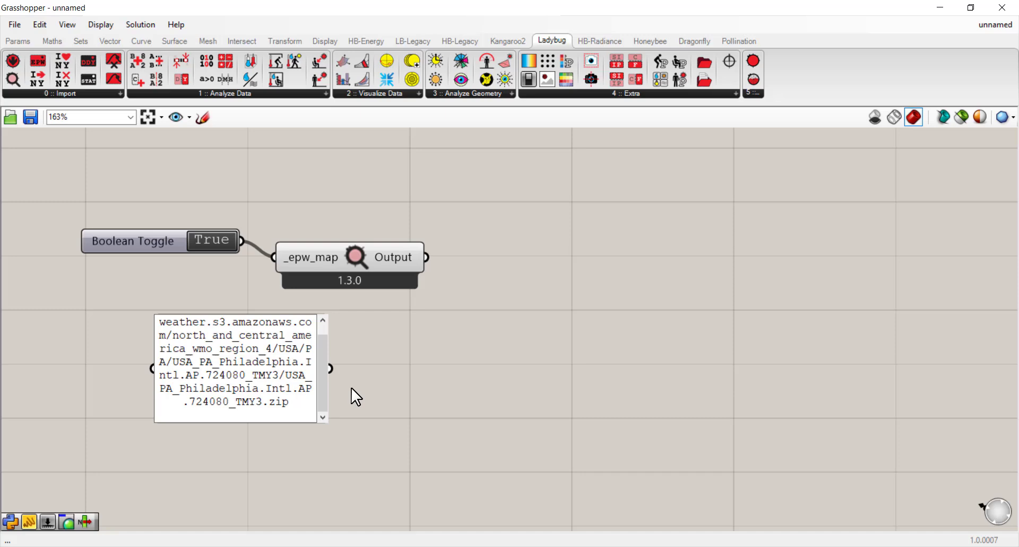
{"action": "scroll", "coordinate": [354, 398], "scroll_direction": "up", "scroll_amount": 1}
{"action": "left_click", "coordinate": [384, 382]}
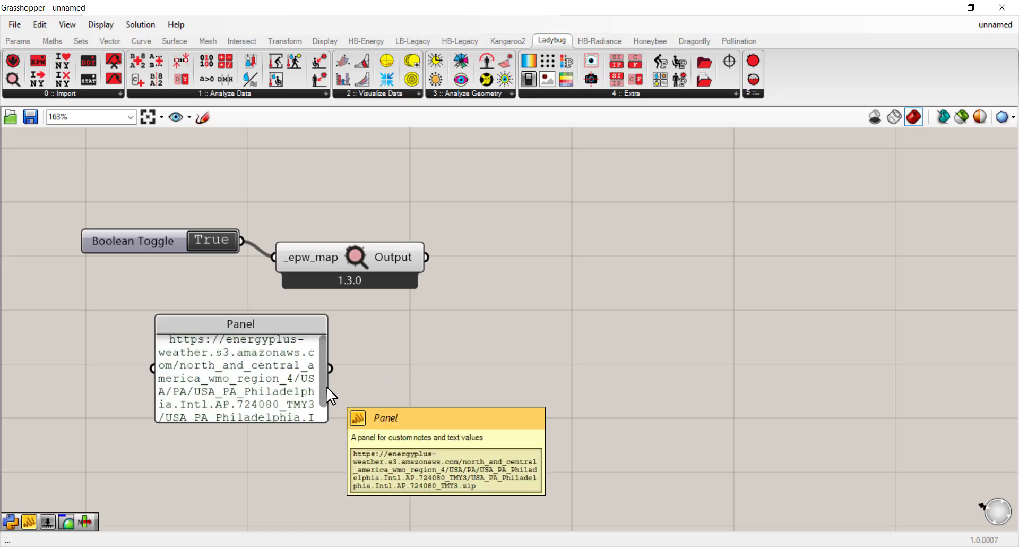
{"action": "left_click_drag", "start_coordinate": [328, 386], "coordinate": [418, 385]}
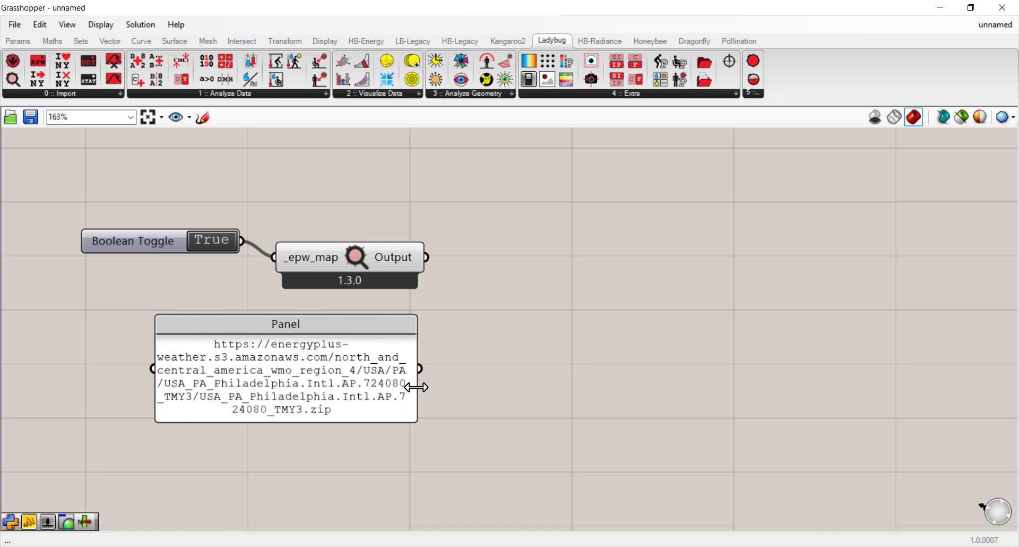
- Add LB Download Weather right of the Panel and wire the URL into _weather_URL
{"action": "left_click", "coordinate": [71, 94]}
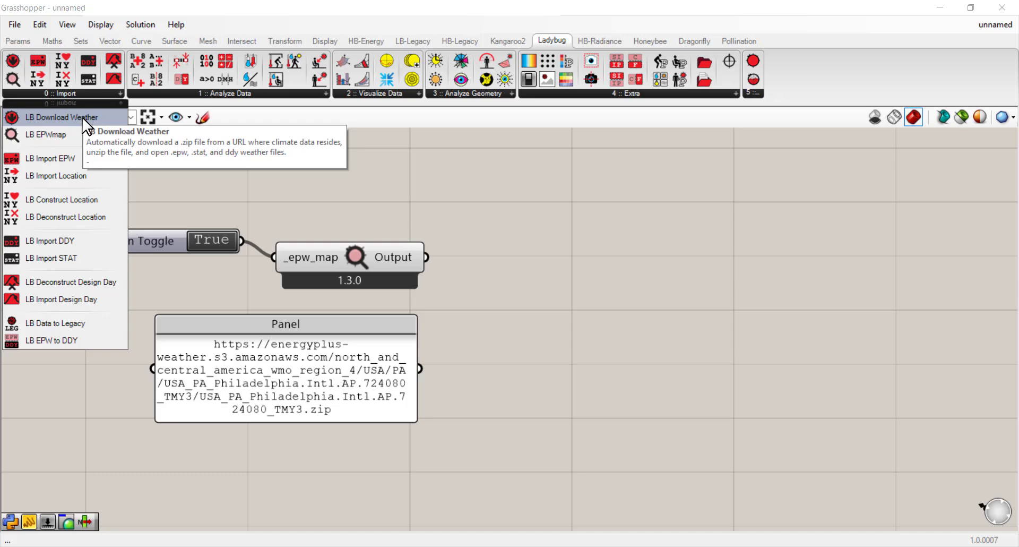
{"action": "left_click_drag", "start_coordinate": [83, 119], "coordinate": [537, 402]}
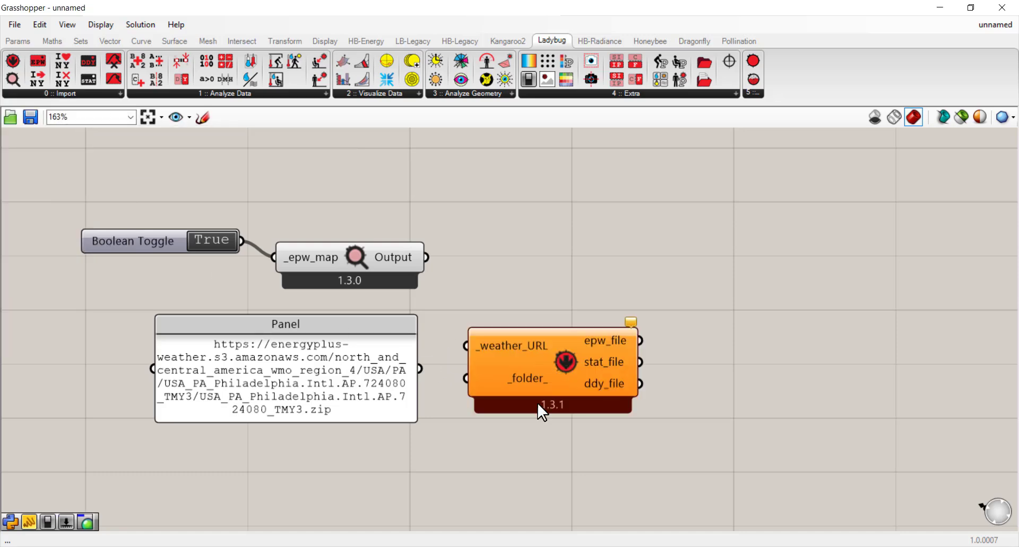
{"action": "left_click_drag", "start_coordinate": [488, 362], "coordinate": [517, 382]}
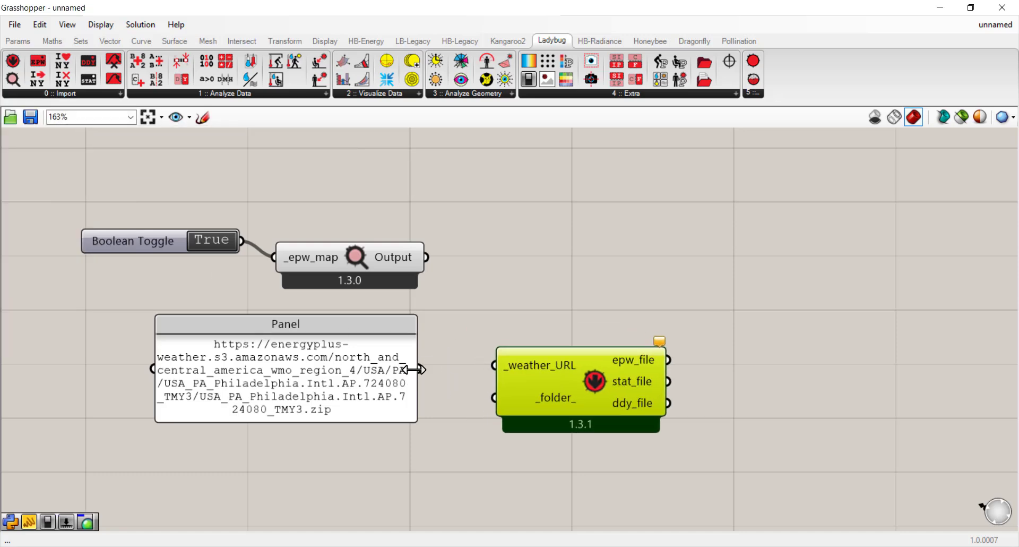
{"action": "left_click_drag", "start_coordinate": [420, 369], "coordinate": [550, 414]}
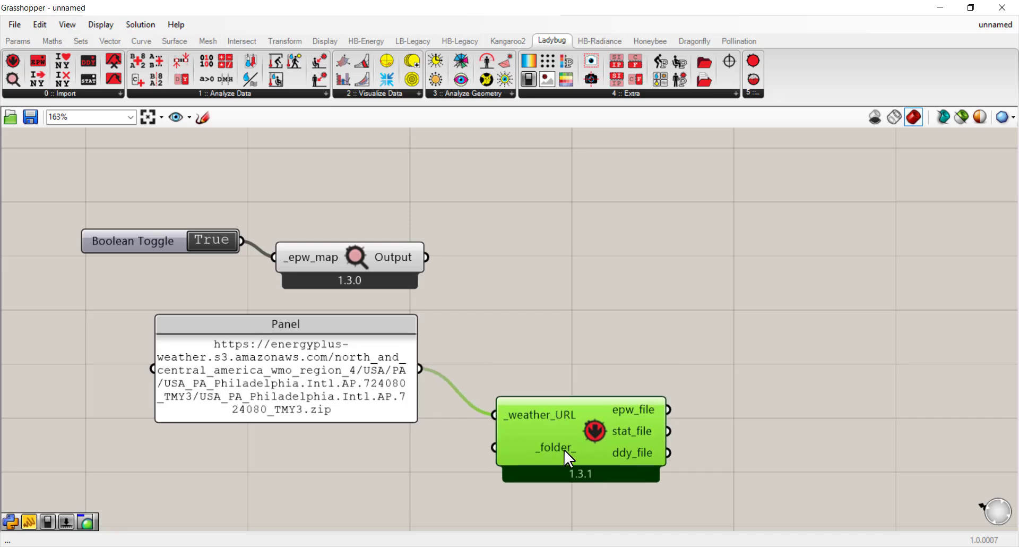
- Check the _folder_ input, then disconnect and reconnect the Panel's URL to _weather_URL
{"action": "mouse_move", "coordinate": [566, 446]}
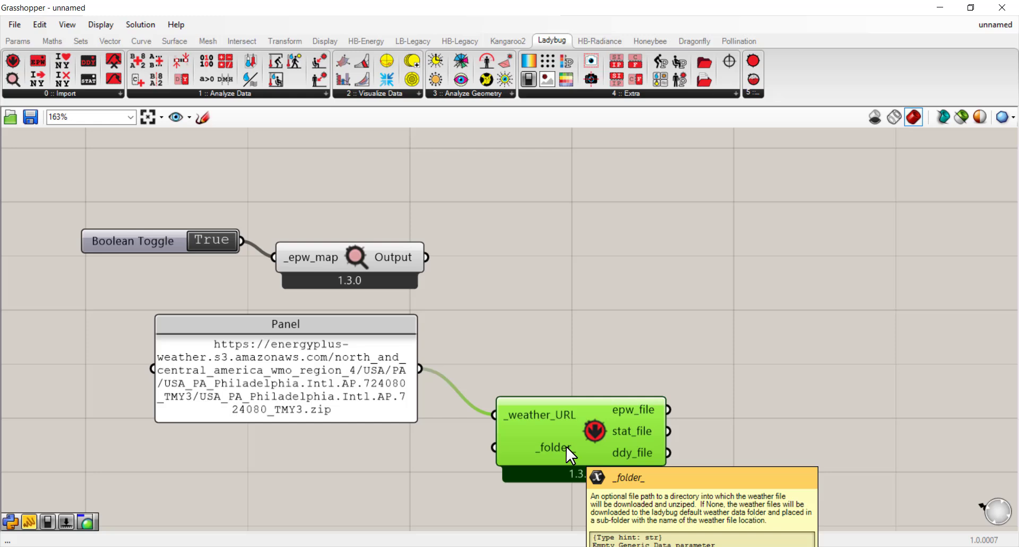
{"action": "right_click_drag", "start_coordinate": [566, 446], "coordinate": [502, 284]}
{"action": "scroll", "coordinate": [502, 284], "scroll_direction": "up", "scroll_amount": 2}
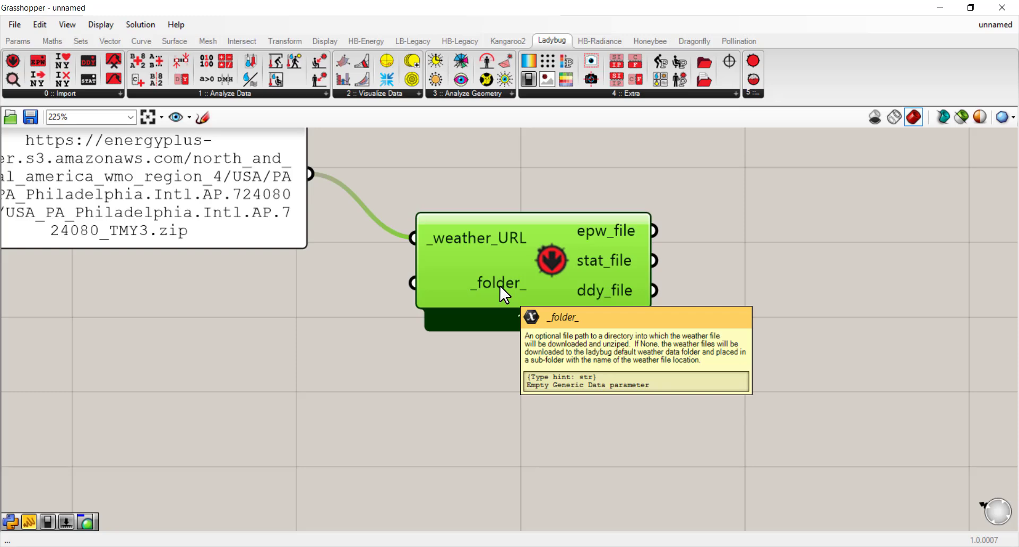
{"action": "right_click_drag", "start_coordinate": [260, 226], "coordinate": [345, 309]}
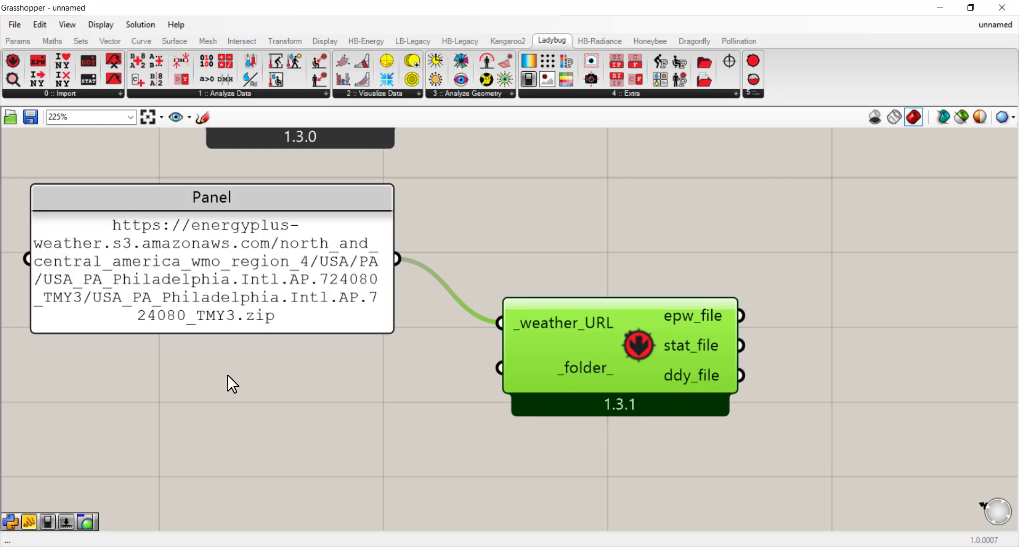
{"action": "left_click", "coordinate": [226, 299]}
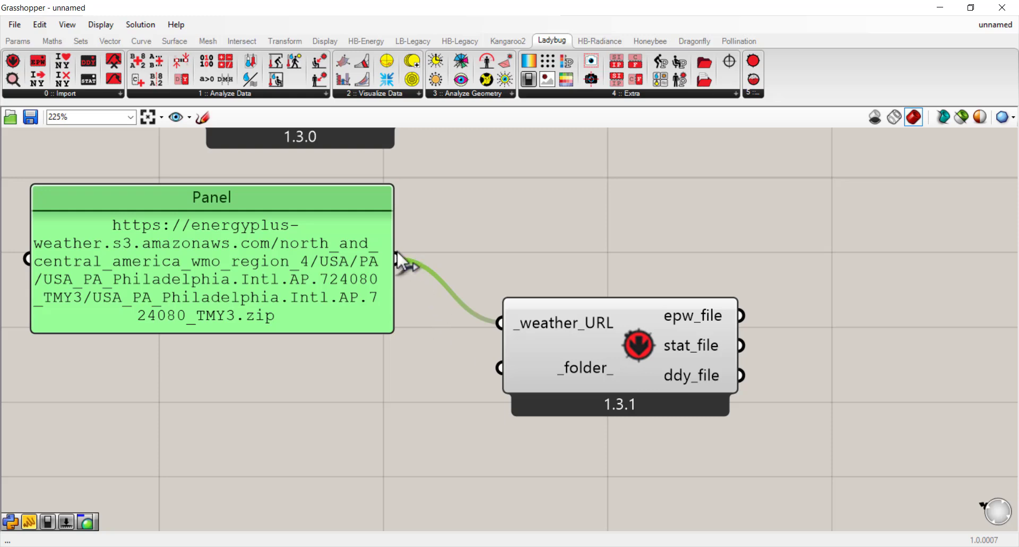
{"action": "mouse_move", "coordinate": [487, 319]}
{"action": "left_mouse_down", "text": "ctrl"}
{"action": "mouse_move", "coordinate": [444, 302]}
{"action": "mouse_move", "coordinate": [399, 260]}
{"action": "mouse_move", "coordinate": [449, 323]}
{"action": "mouse_move", "coordinate": [482, 321]}
{"action": "left_mouse_up", "text": "ctrl"}
{"action": "left_click", "coordinate": [574, 365]}
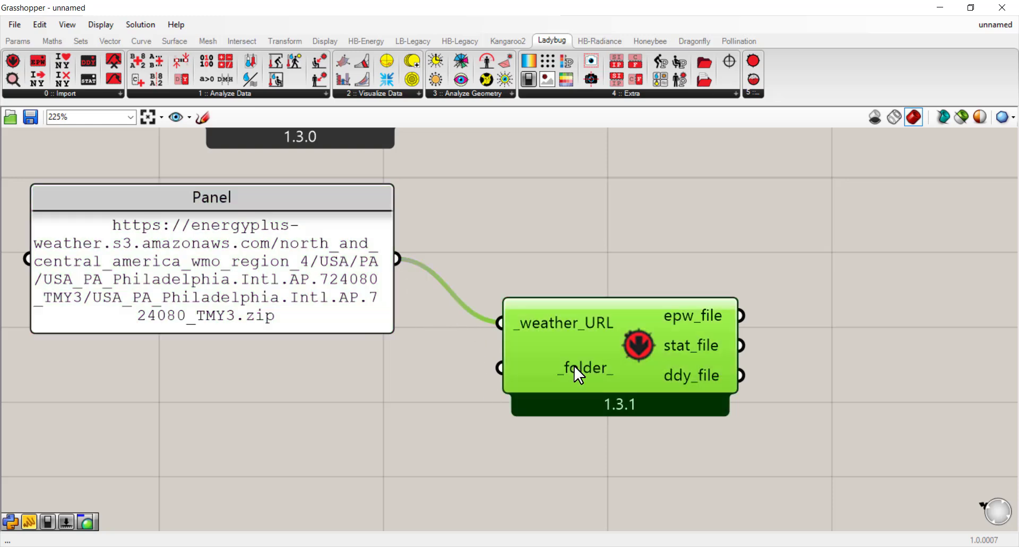
- Move the Panel beside _weather_URL and zoom out to include the Boolean Toggle and EPWmap
{"action": "right_click_drag", "start_coordinate": [806, 323], "coordinate": [709, 329]}
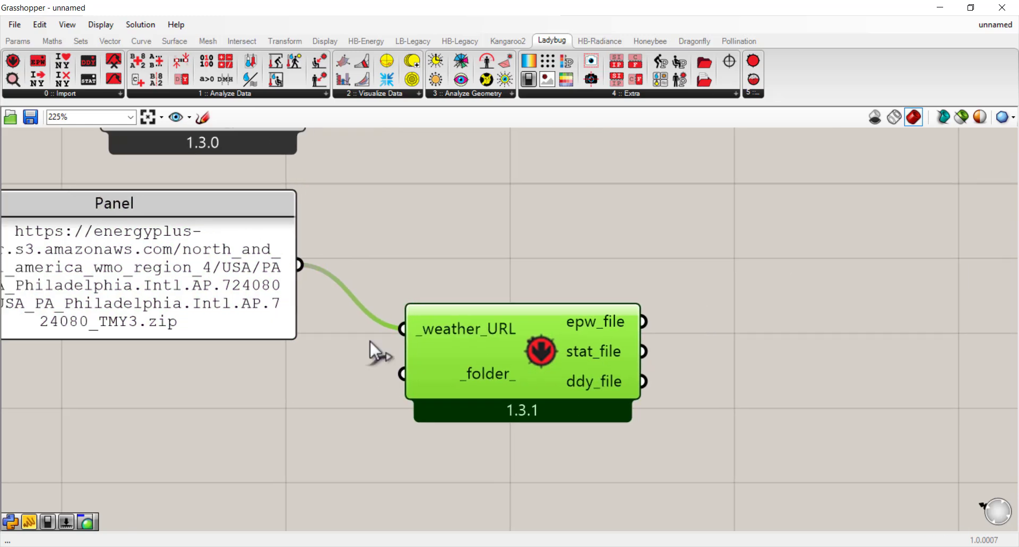
{"action": "left_click_drag", "start_coordinate": [182, 286], "coordinate": [247, 346]}
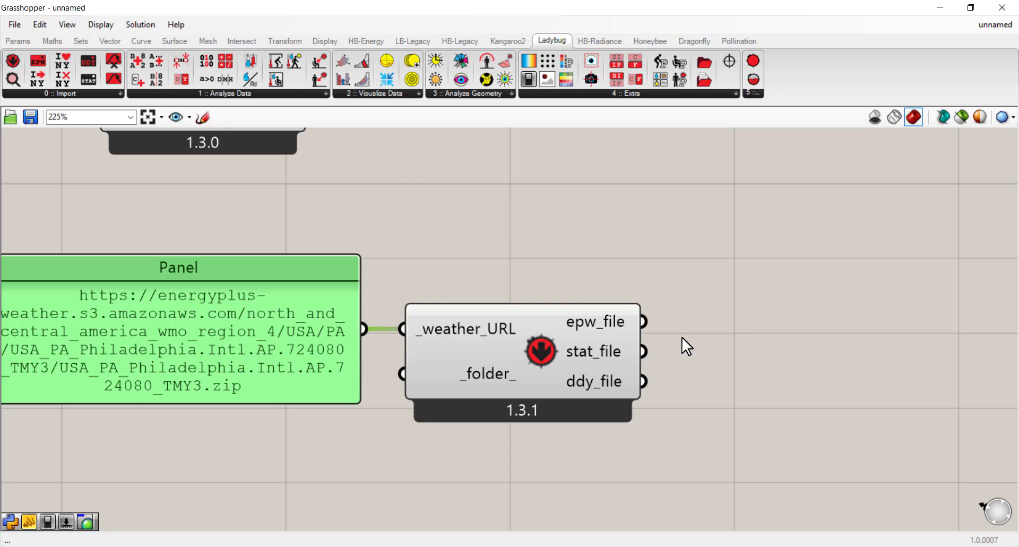
{"action": "right_click_drag", "start_coordinate": [629, 340], "coordinate": [525, 341]}
{"action": "scroll", "coordinate": [528, 345], "scroll_direction": "down", "scroll_amount": 3}
{"action": "right_click_drag", "start_coordinate": [651, 331], "coordinate": [552, 310]}
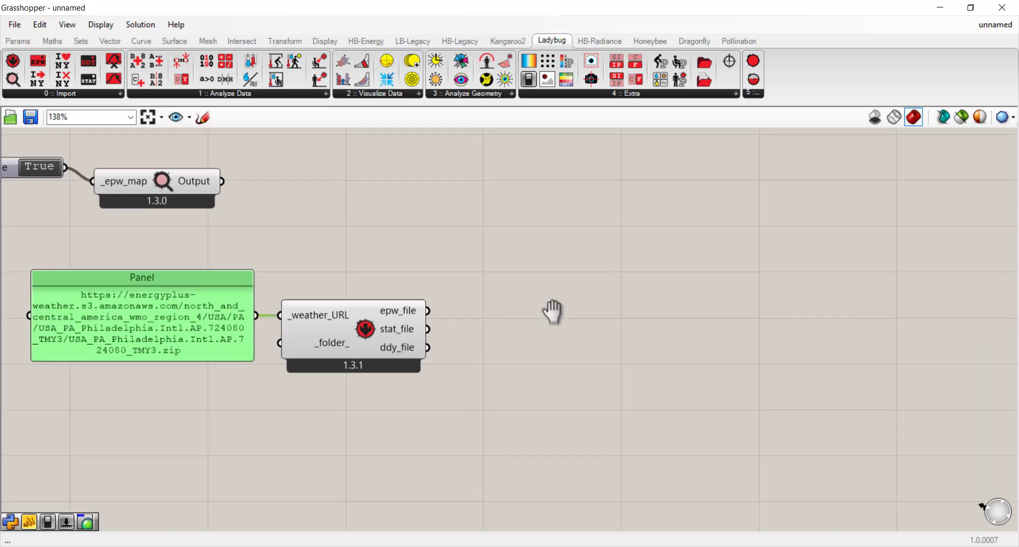
{"action": "scroll", "coordinate": [403, 310], "scroll_direction": "up", "scroll_amount": 2}
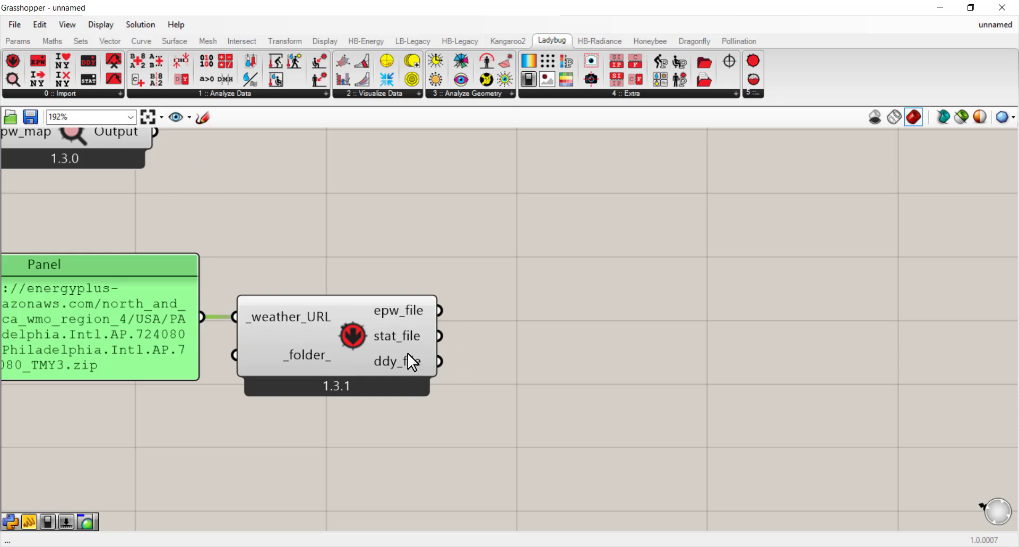
- Place an LB Import EPW component beside the weather downloader
{"action": "left_click", "coordinate": [72, 94]}
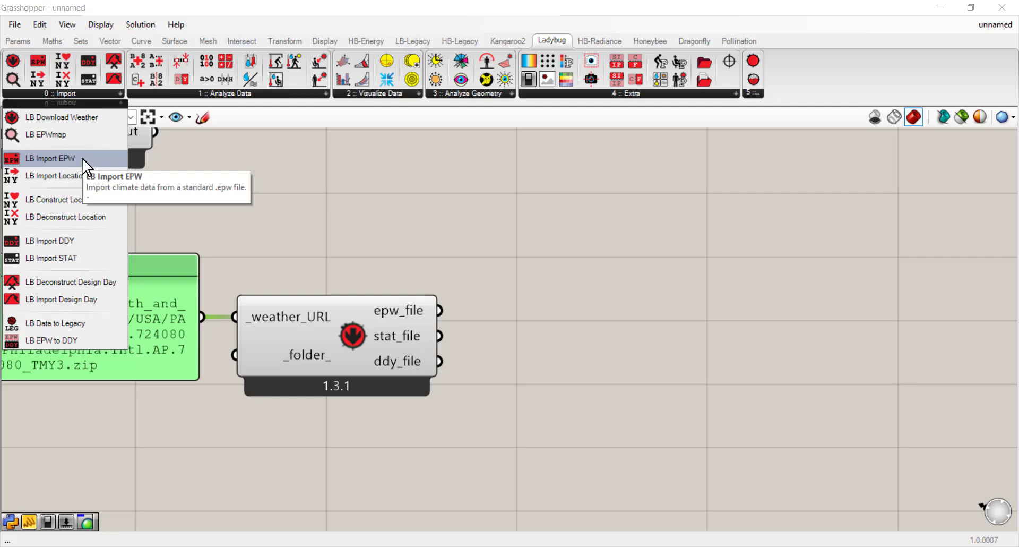
{"action": "left_click", "coordinate": [52, 160]}
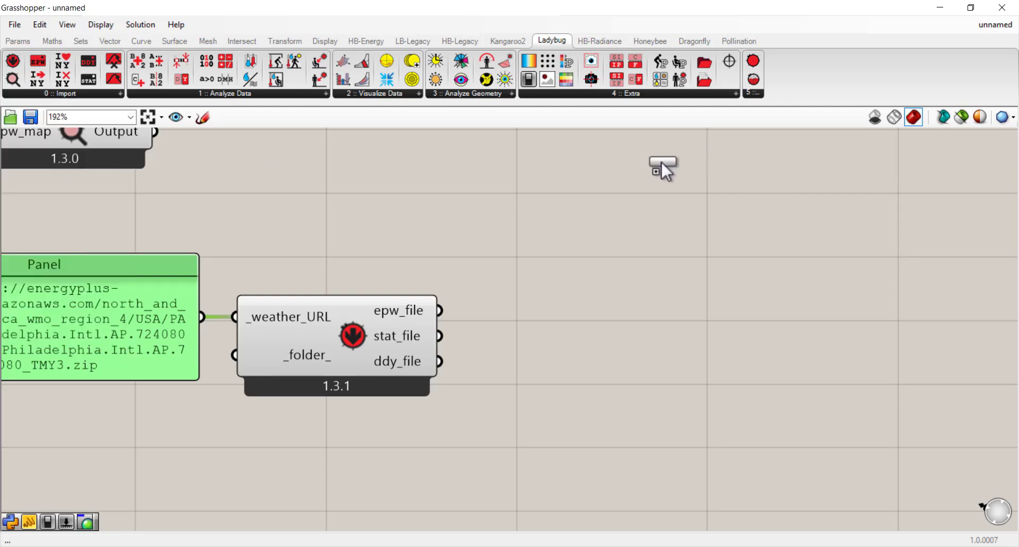
{"action": "left_click", "coordinate": [644, 167]}
{"action": "right_click_drag", "start_coordinate": [644, 166], "coordinate": [614, 364]}
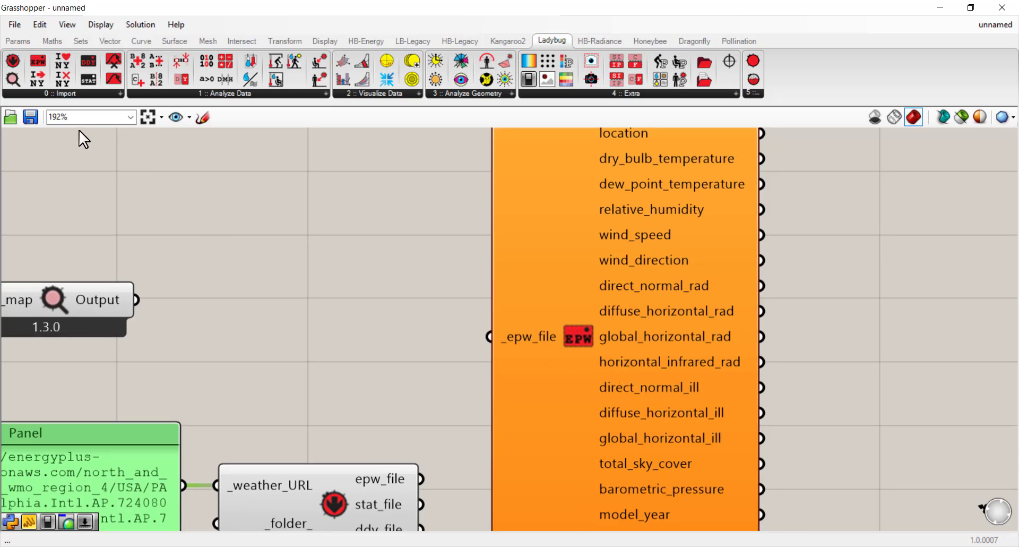
- Add LB Import DDY and LB Import STAT components near the EPW importer
{"action": "left_click", "coordinate": [69, 93]}
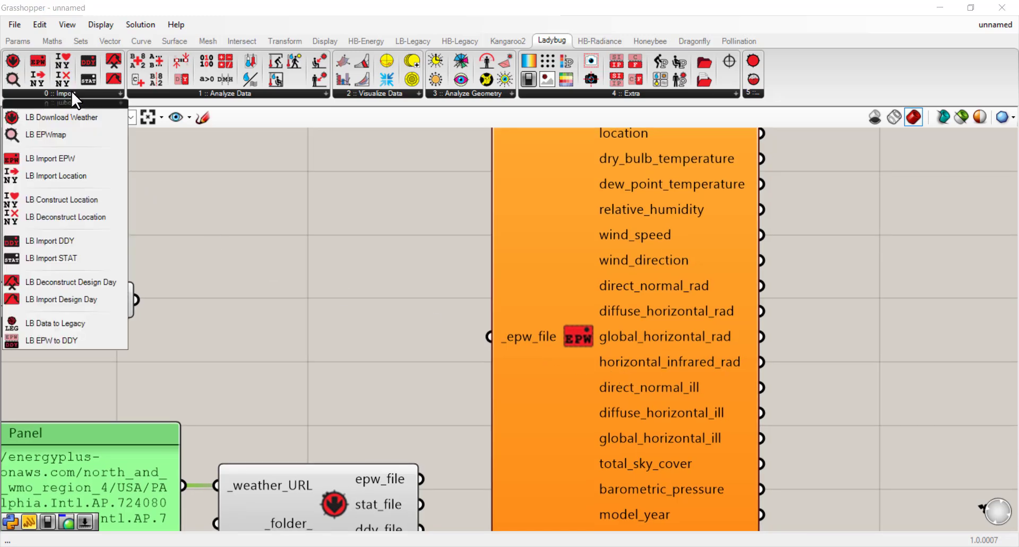
{"action": "left_click", "coordinate": [60, 244]}
{"action": "scroll", "coordinate": [263, 152], "scroll_direction": "down", "scroll_amount": 4}
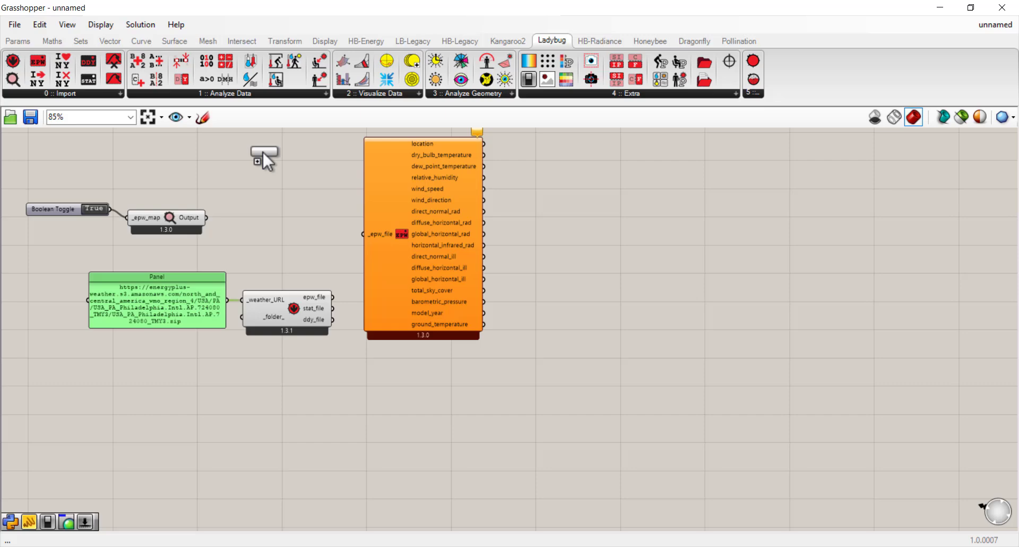
{"action": "scroll", "coordinate": [440, 390], "scroll_direction": "up", "scroll_amount": 3}
{"action": "left_click", "coordinate": [403, 431]}
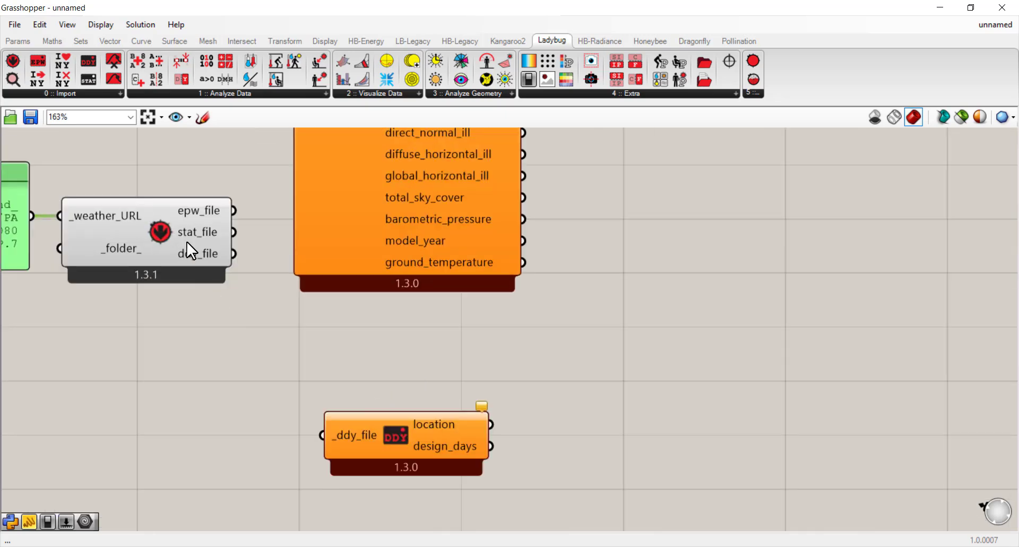
{"action": "left_click", "coordinate": [66, 93]}
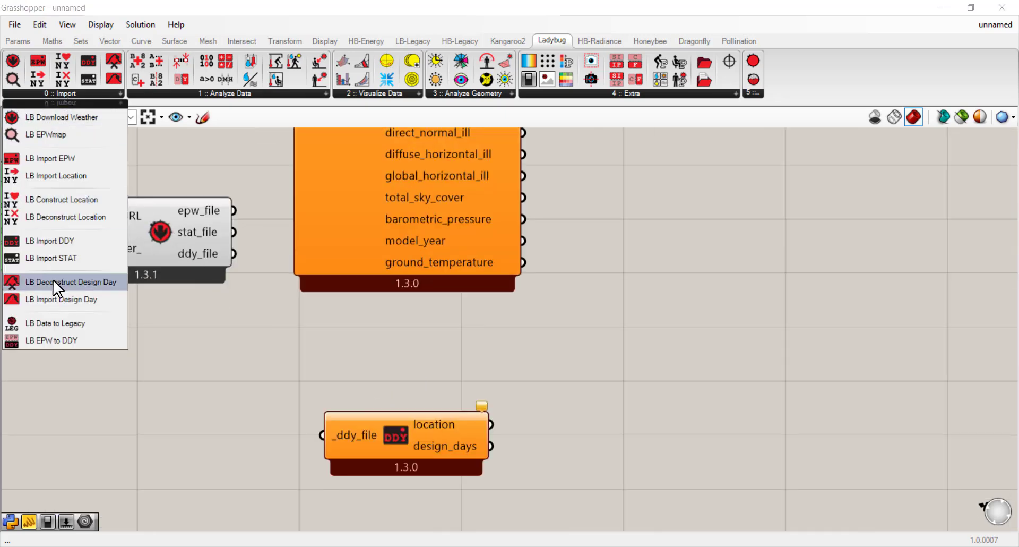
{"action": "left_click", "coordinate": [71, 261]}
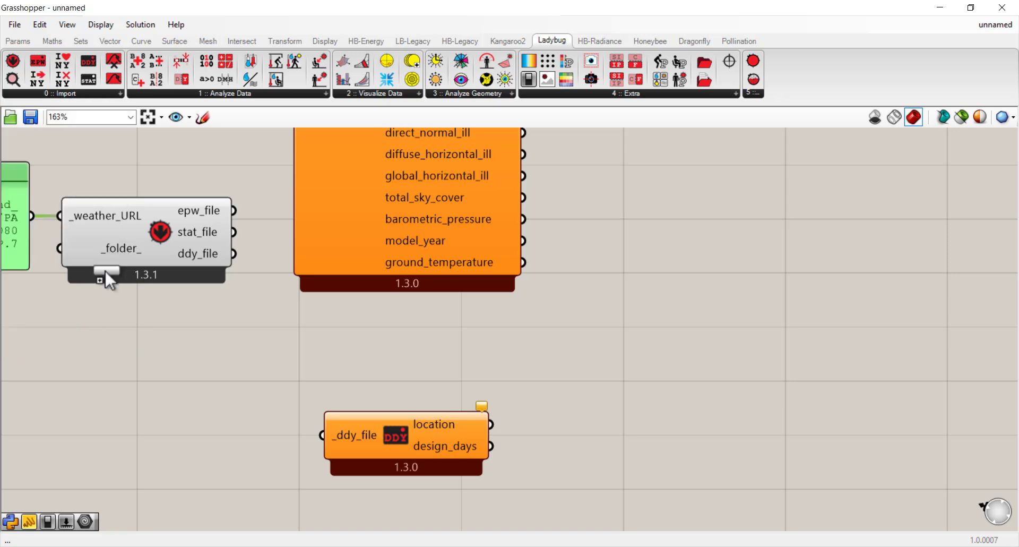
{"action": "left_click", "coordinate": [403, 339]}
{"action": "scroll", "coordinate": [397, 349], "scroll_direction": "down", "scroll_amount": 2}
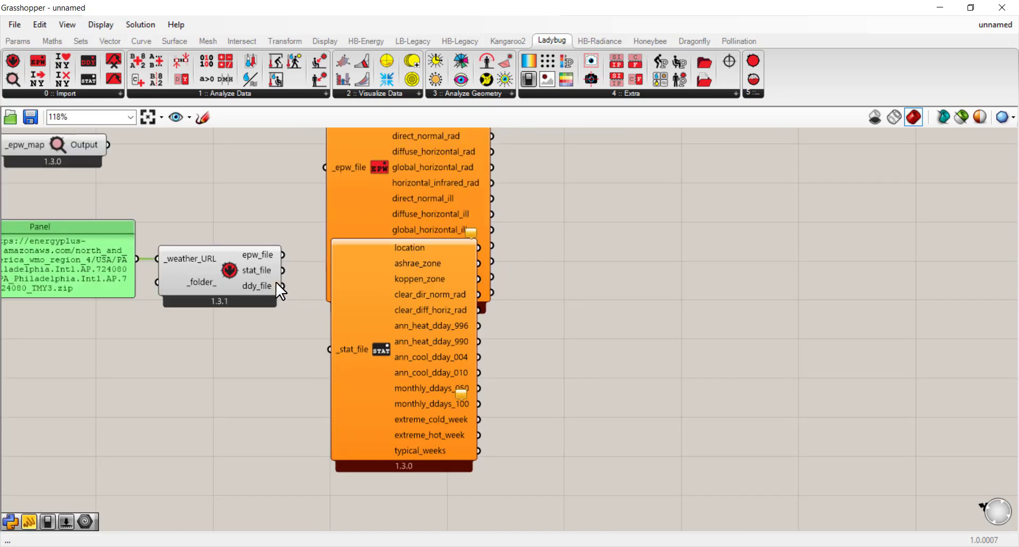
- Rearrange the EPW, DDY and STAT components so they no longer overlap
{"action": "left_click_drag", "start_coordinate": [444, 259], "coordinate": [439, 480]}
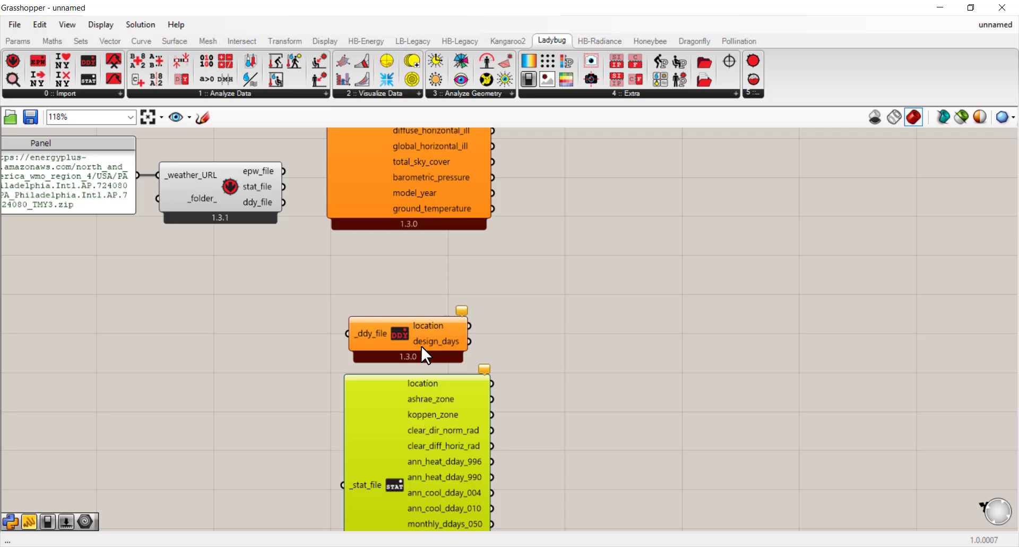
{"action": "left_click_drag", "start_coordinate": [421, 345], "coordinate": [420, 298]}
{"action": "right_click_drag", "start_coordinate": [340, 252], "coordinate": [388, 350]}
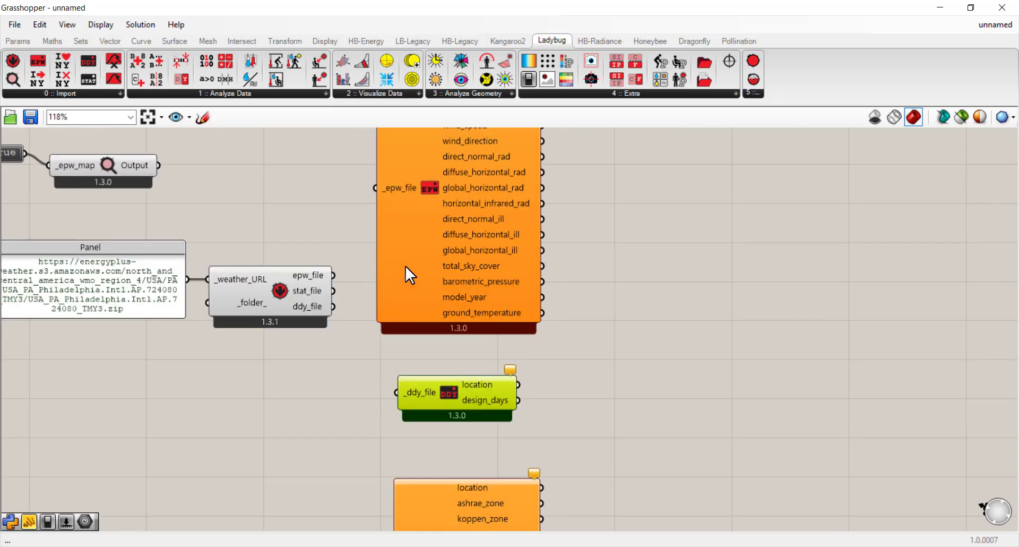
{"action": "left_click_drag", "start_coordinate": [405, 266], "coordinate": [434, 254]}
{"action": "left_click_drag", "start_coordinate": [451, 387], "coordinate": [463, 387]}
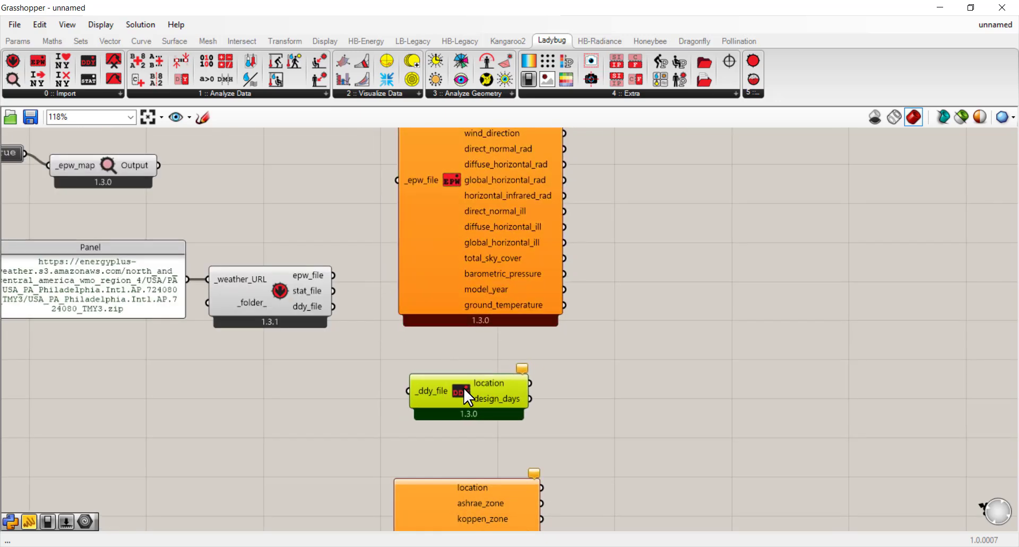
{"action": "right_click_drag", "start_coordinate": [478, 440], "coordinate": [507, 372]}
{"action": "left_click_drag", "start_coordinate": [491, 432], "coordinate": [485, 426]}
- Wire epw_file, stat_file and ddy_file into the EPW, STAT and DDY importers
{"action": "right_click_drag", "start_coordinate": [454, 244], "coordinate": [400, 416]}
{"action": "left_click_drag", "start_coordinate": [307, 375], "coordinate": [363, 297]}
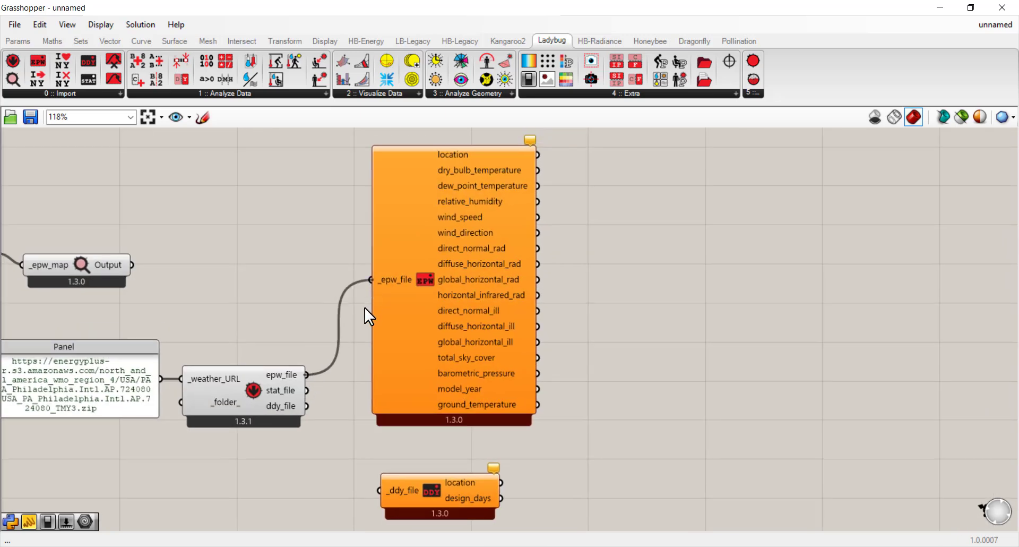
{"action": "right_click_drag", "start_coordinate": [364, 307], "coordinate": [328, 274]}
{"action": "left_click_drag", "start_coordinate": [314, 264], "coordinate": [369, 466]}
{"action": "scroll", "coordinate": [329, 335], "scroll_direction": "down", "scroll_amount": 4}
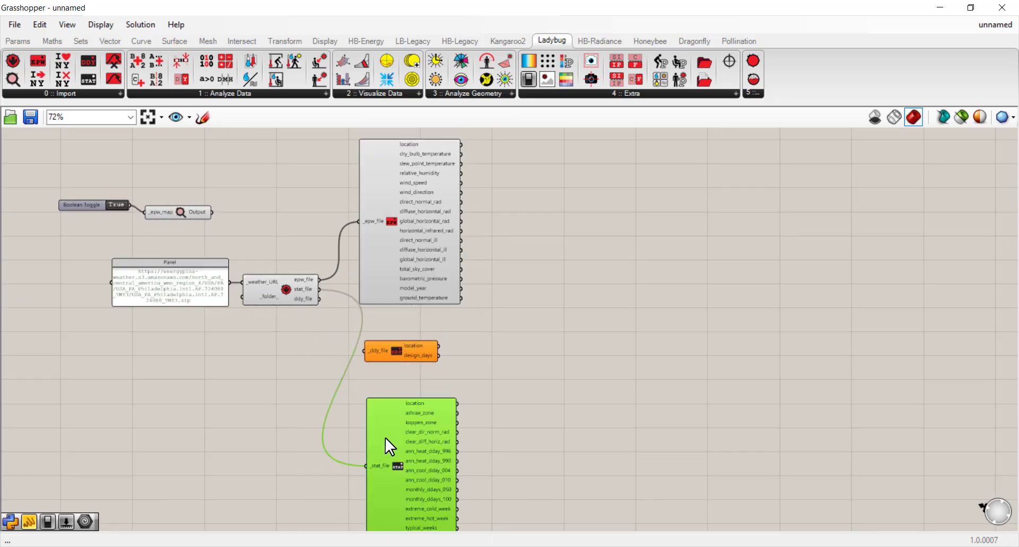
{"action": "scroll", "coordinate": [385, 437], "scroll_direction": "up", "scroll_amount": 5}
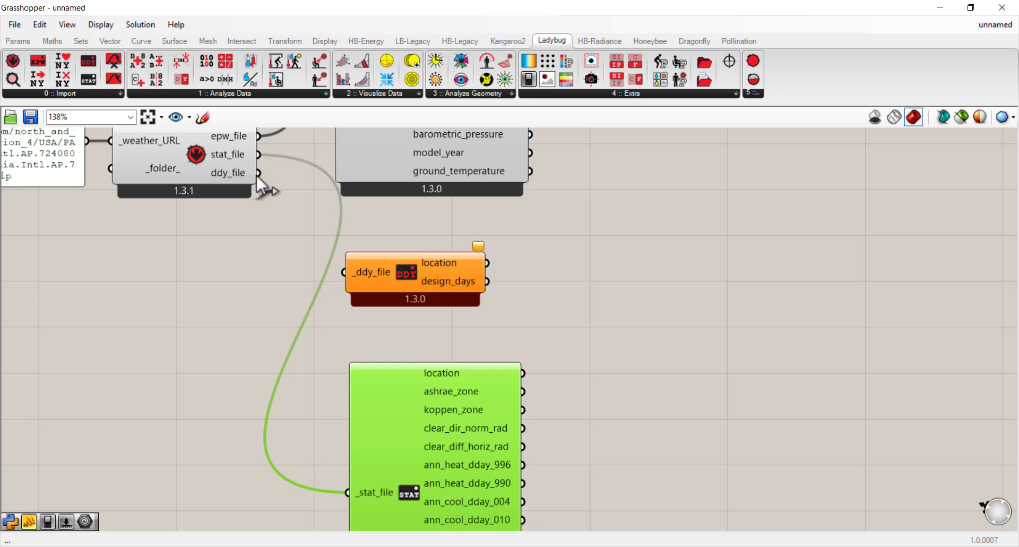
{"action": "left_click_drag", "start_coordinate": [256, 174], "coordinate": [344, 272]}
- Stack DDY below STAT and move both importers up together
{"action": "scroll", "coordinate": [419, 340], "scroll_direction": "down", "scroll_amount": 5}
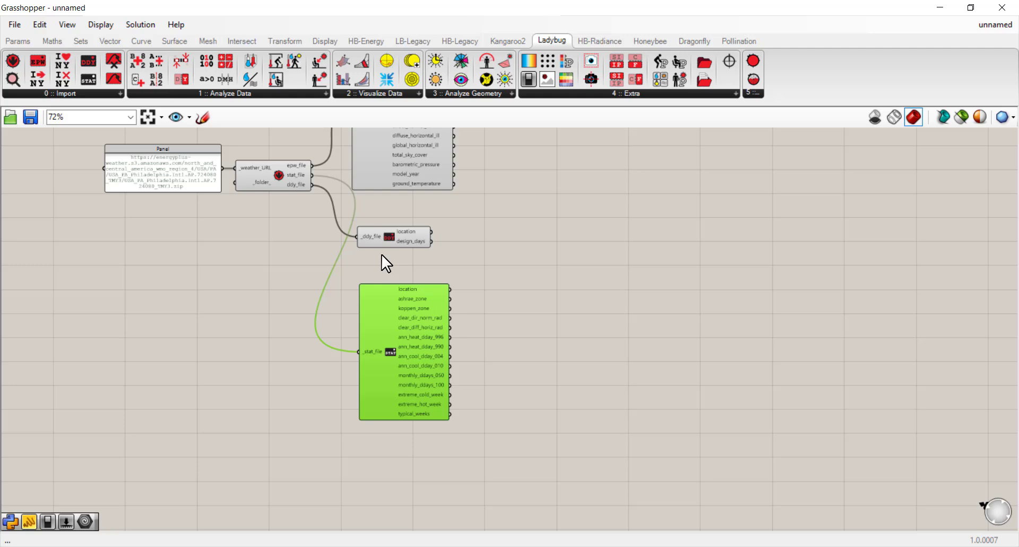
{"action": "left_click_drag", "start_coordinate": [382, 235], "coordinate": [387, 440]}
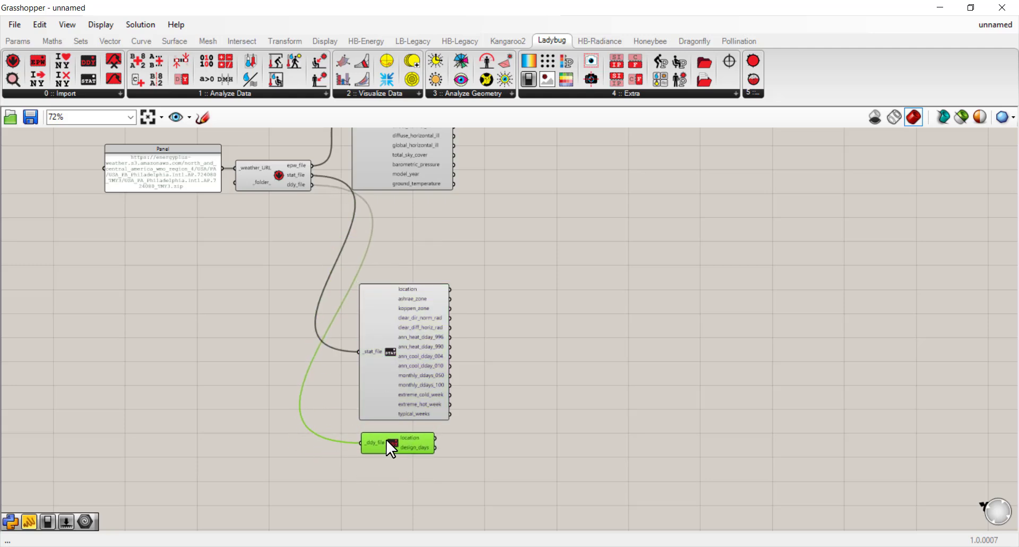
{"action": "left_click_drag", "start_coordinate": [410, 484], "coordinate": [408, 286]}
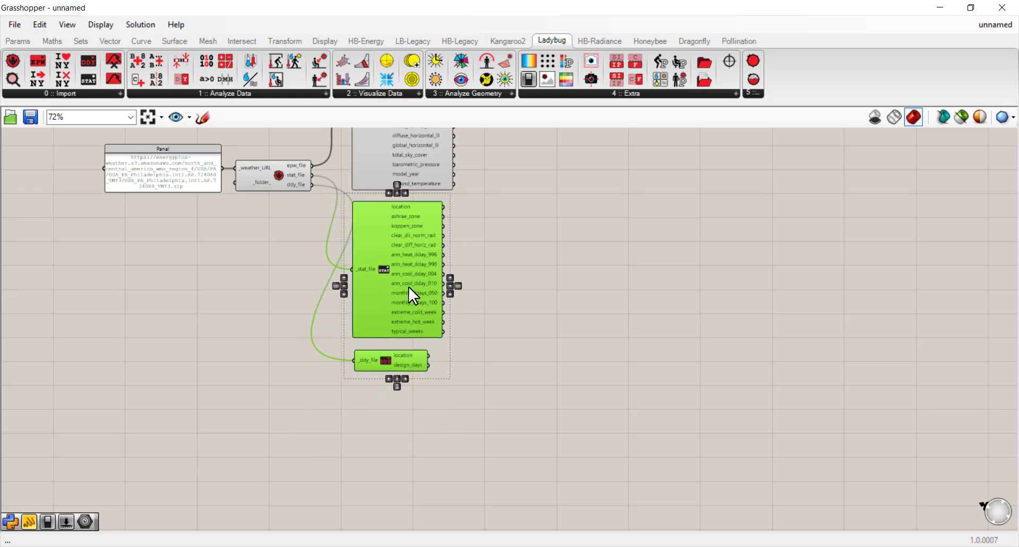
{"action": "left_click", "coordinate": [552, 307]}
{"action": "scroll", "coordinate": [200, 164], "scroll_direction": "up", "scroll_amount": 5}
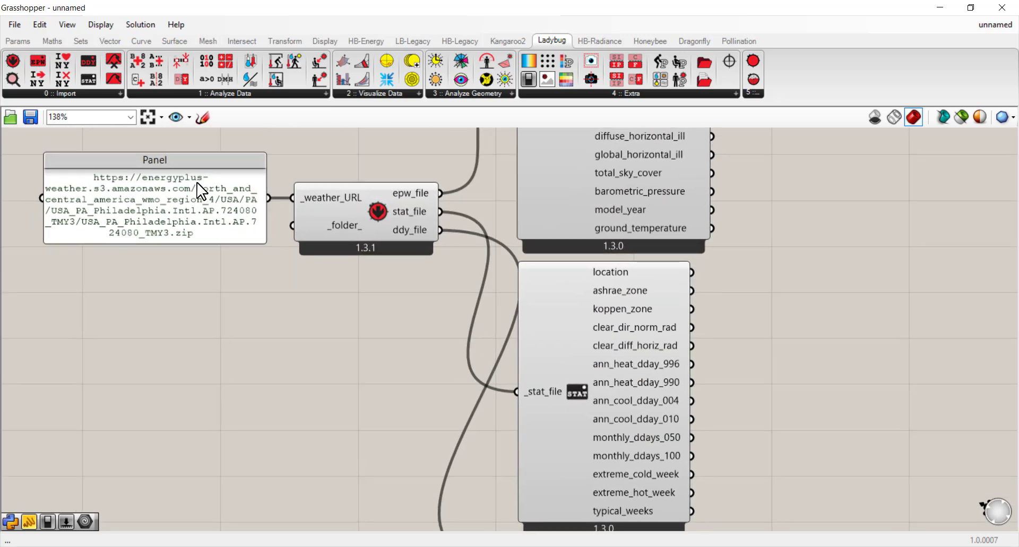
- Add a Panel beside LB Import EPW showing its location output, widened to fit
{"action": "right_click_drag", "start_coordinate": [701, 230], "coordinate": [431, 366]}
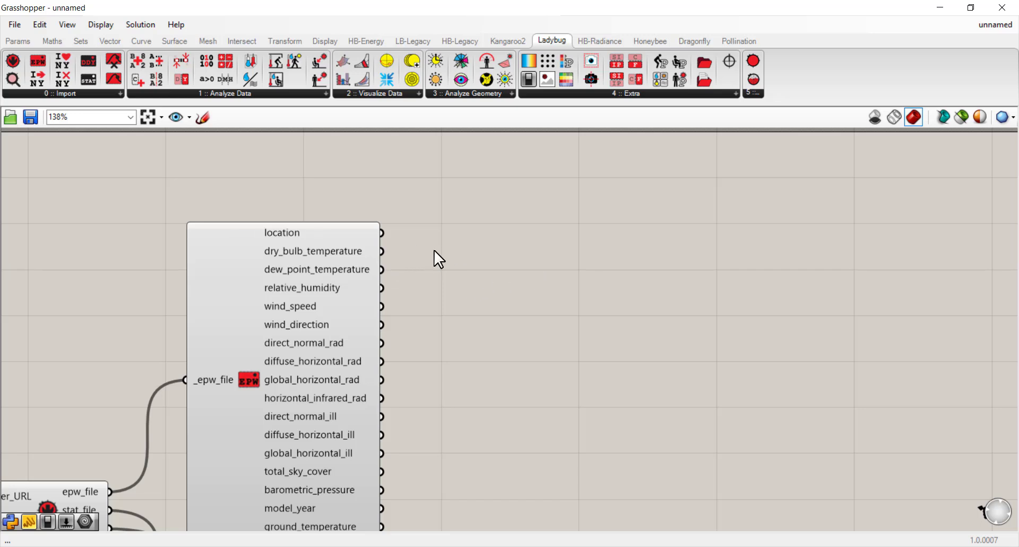
{"action": "double_click", "coordinate": [457, 269]}
{"action": "type", "text": "panel"}
{"action": "key", "text": "Return"}
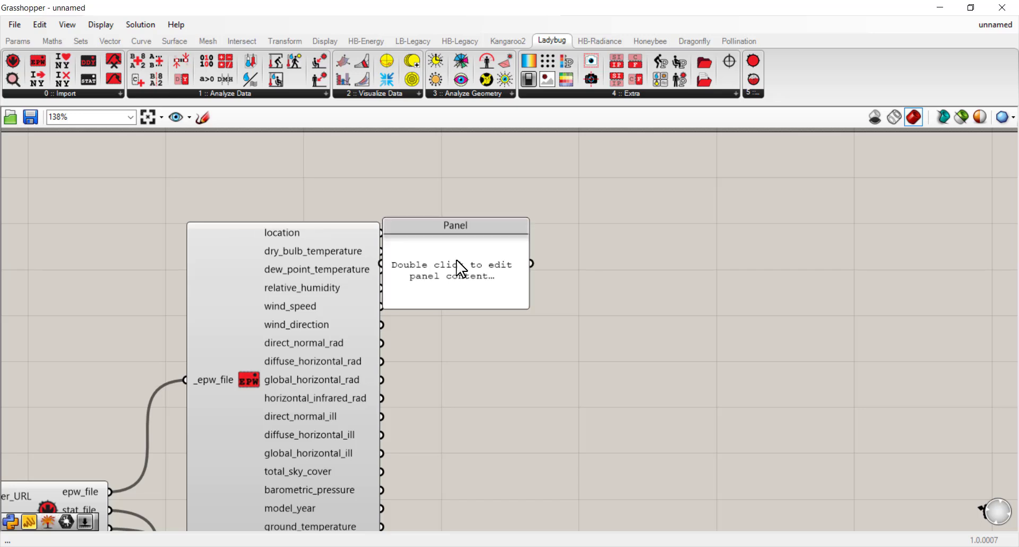
{"action": "left_click_drag", "start_coordinate": [439, 284], "coordinate": [527, 269]}
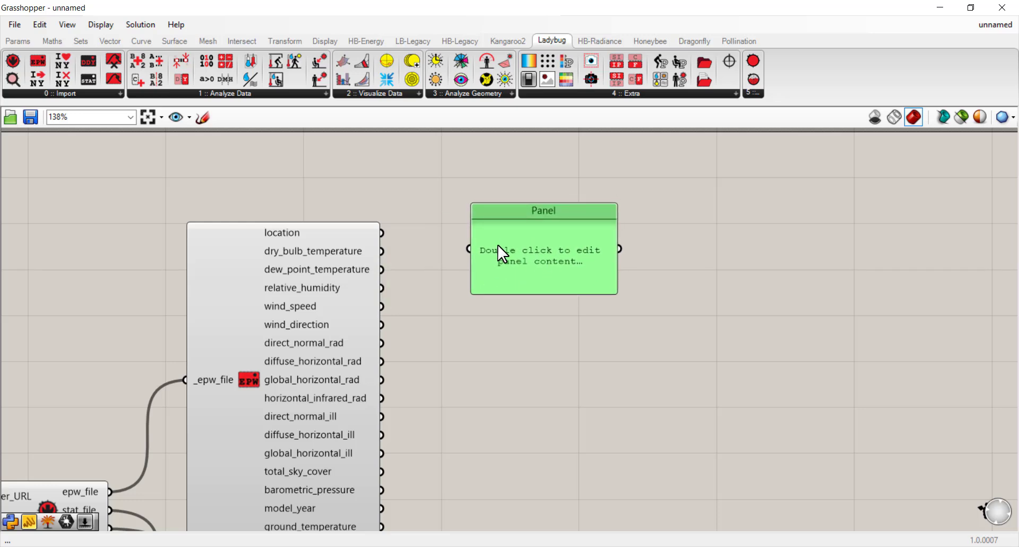
{"action": "left_click_drag", "start_coordinate": [382, 234], "coordinate": [469, 247]}
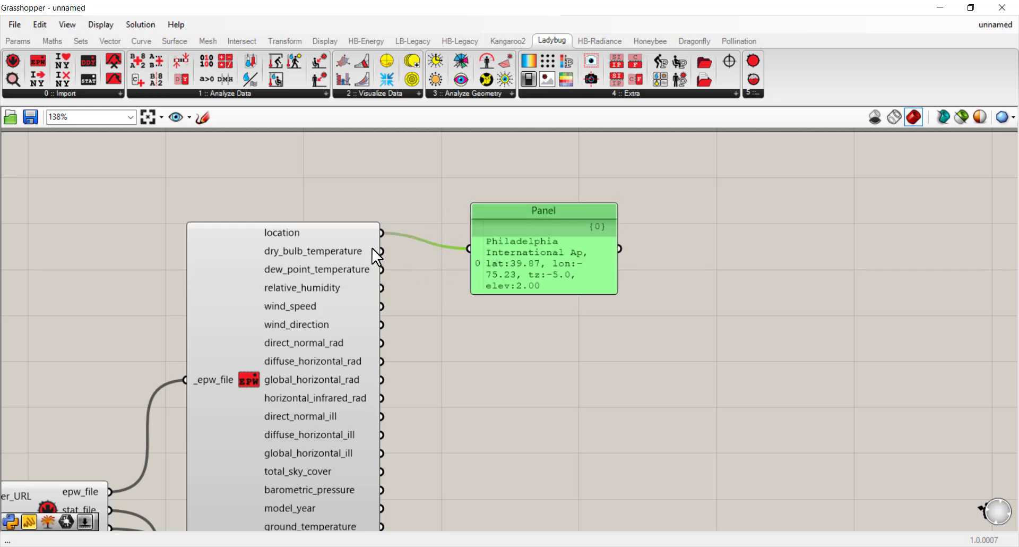
{"action": "left_click_drag", "start_coordinate": [616, 258], "coordinate": [764, 254]}
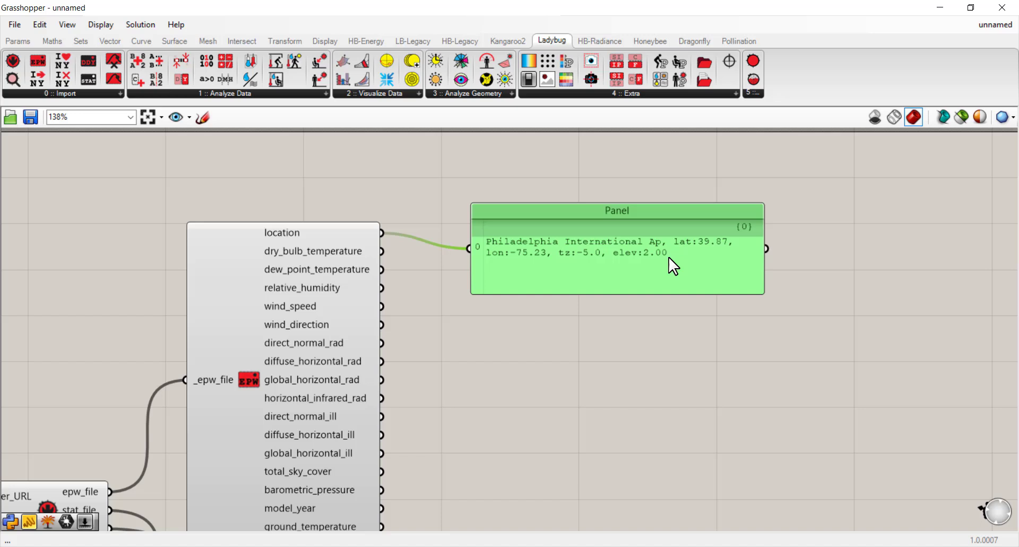
- Switch the Panel to dry_bulb_temperature, then wind_speed, and move it lower
{"action": "left_click_drag", "start_coordinate": [475, 250], "coordinate": [474, 249]}
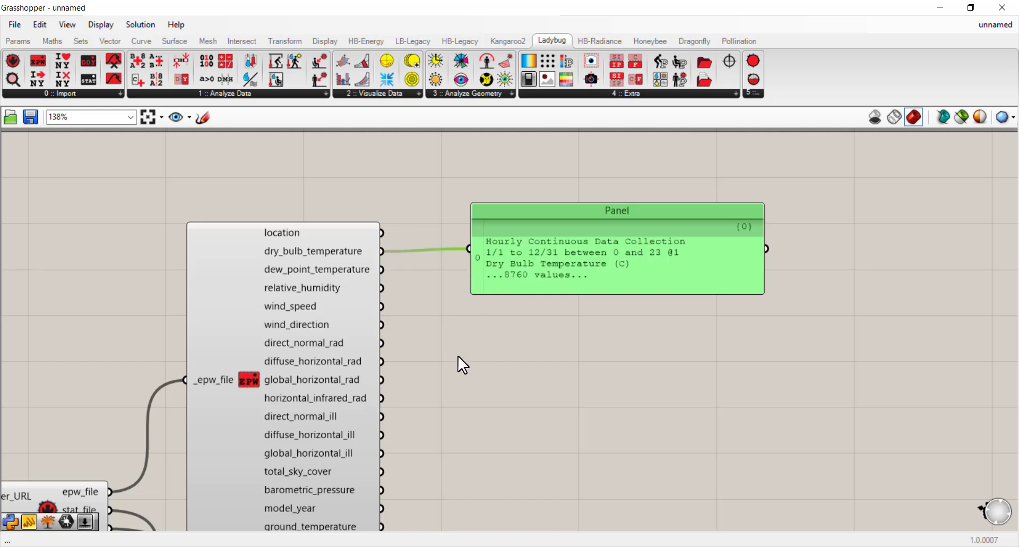
{"action": "left_click_drag", "start_coordinate": [517, 278], "coordinate": [519, 326]}
{"action": "left_click_drag", "start_coordinate": [381, 310], "coordinate": [470, 296]}
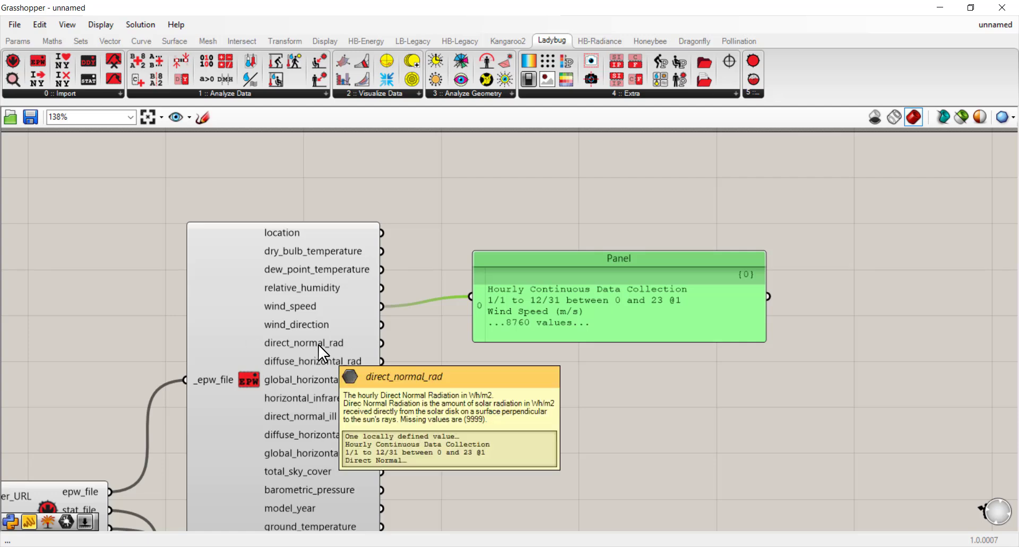
{"action": "right_click_drag", "start_coordinate": [335, 359], "coordinate": [432, 275]}
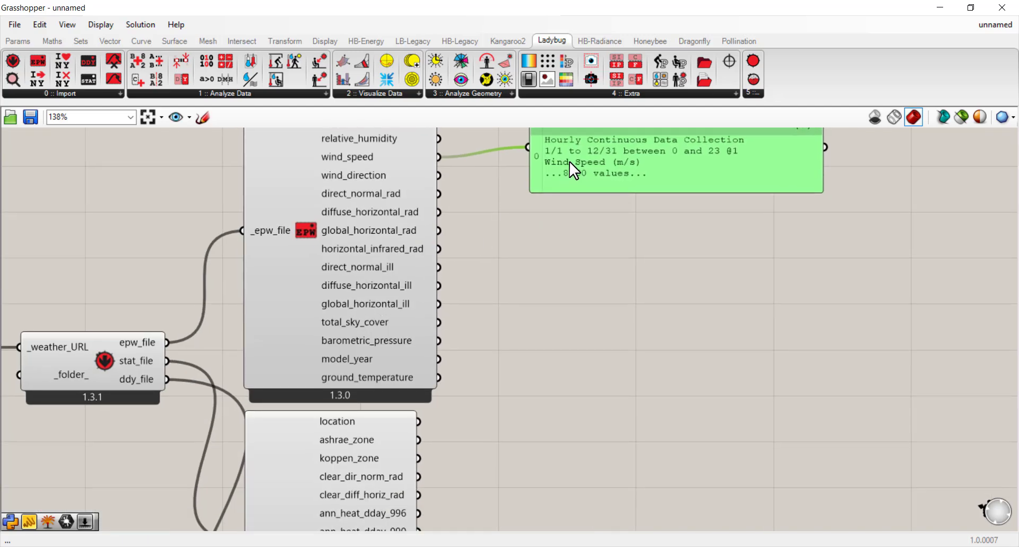
{"action": "left_click_drag", "start_coordinate": [562, 164], "coordinate": [532, 402]}
{"action": "right_click_drag", "start_coordinate": [529, 470], "coordinate": [501, 330]}
{"action": "left_click_drag", "start_coordinate": [514, 225], "coordinate": [536, 331]}
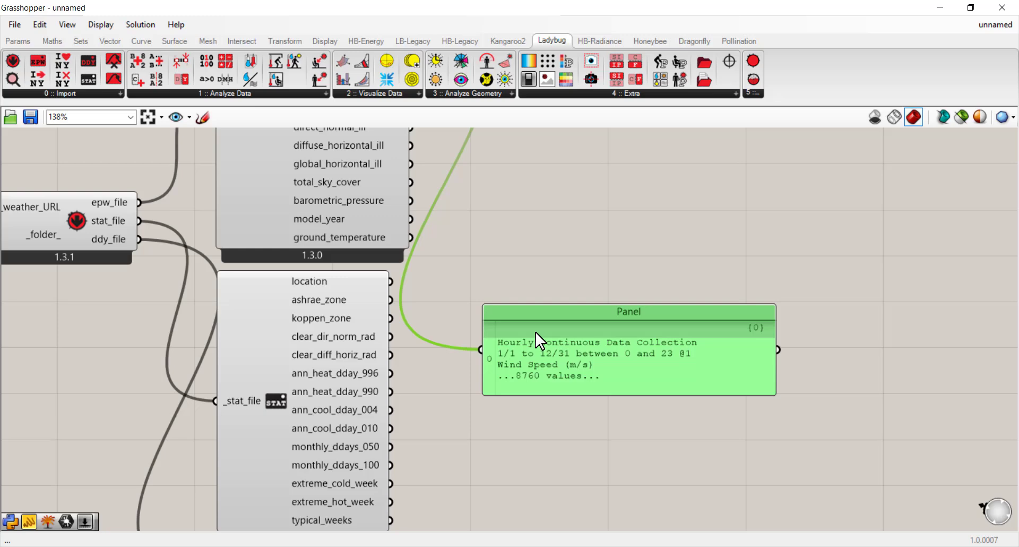
{"action": "right_click_drag", "start_coordinate": [451, 391], "coordinate": [472, 269]}
- Delete the wind-speed Panel, zoom out, and expand the Ladybug 0 :: Import list
{"action": "key", "text": "Delete"}
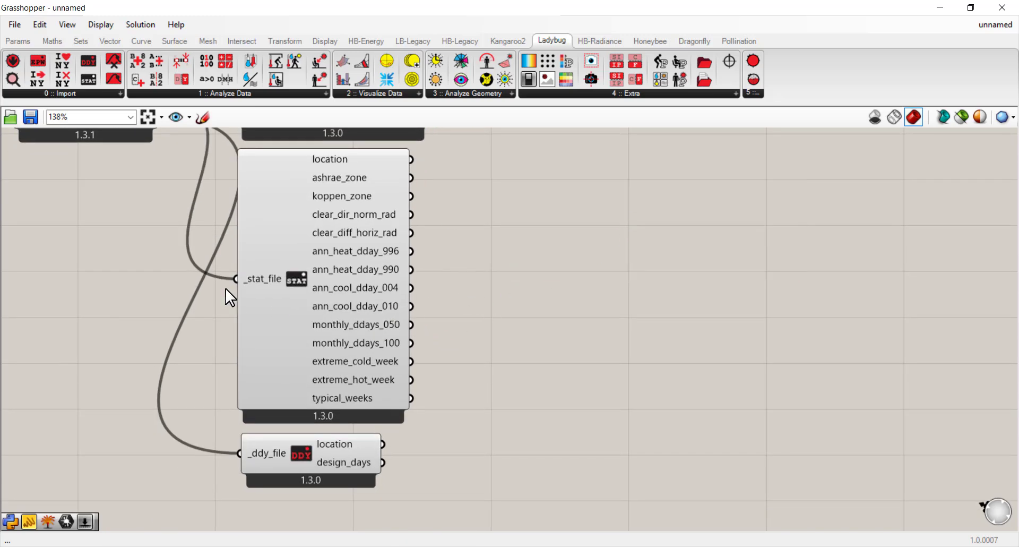
{"action": "scroll", "coordinate": [294, 273], "scroll_direction": "down", "scroll_amount": 4}
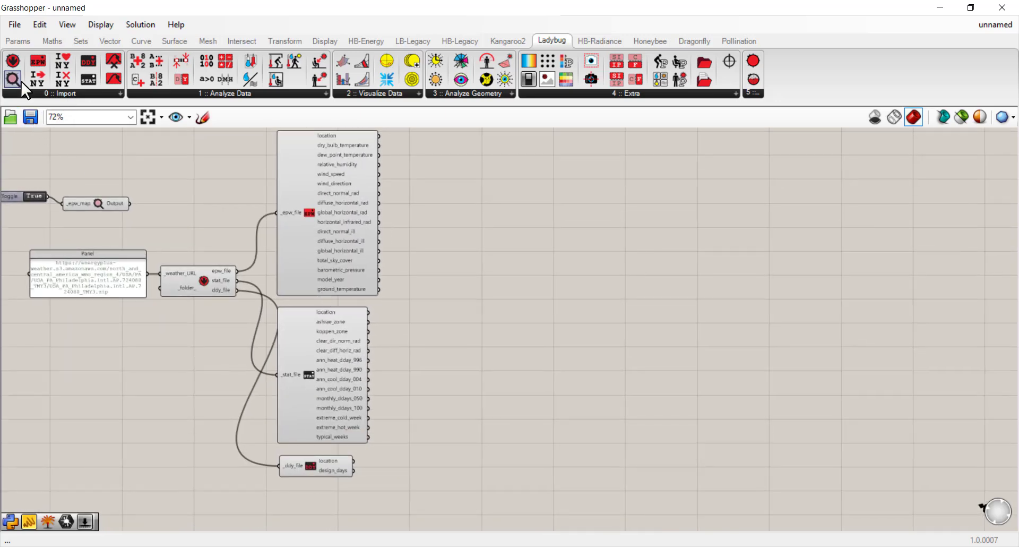
{"action": "left_click", "coordinate": [61, 94]}
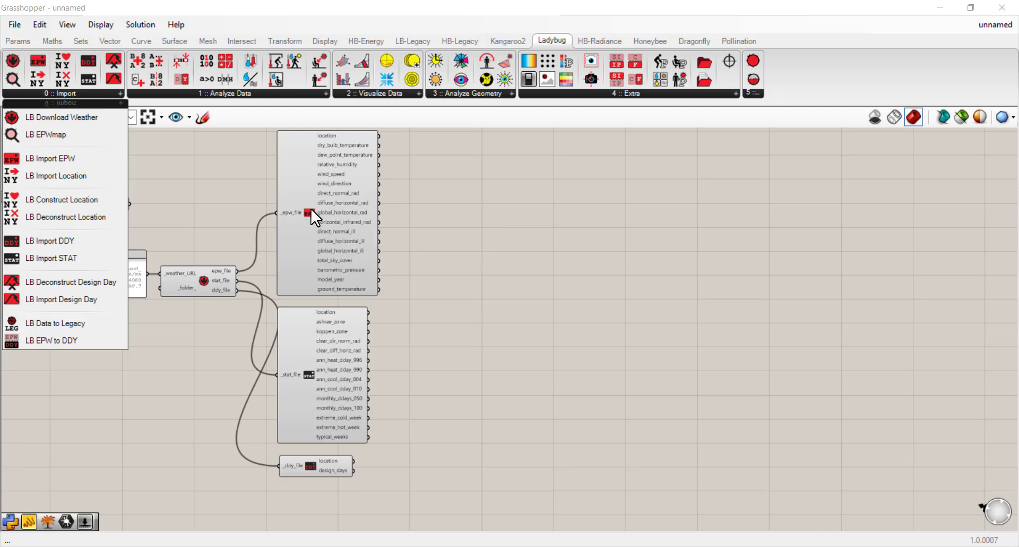
- Place an LB Import Location component and feed the EPW file into it
{"action": "scroll", "coordinate": [311, 213], "scroll_direction": "up", "scroll_amount": 5}
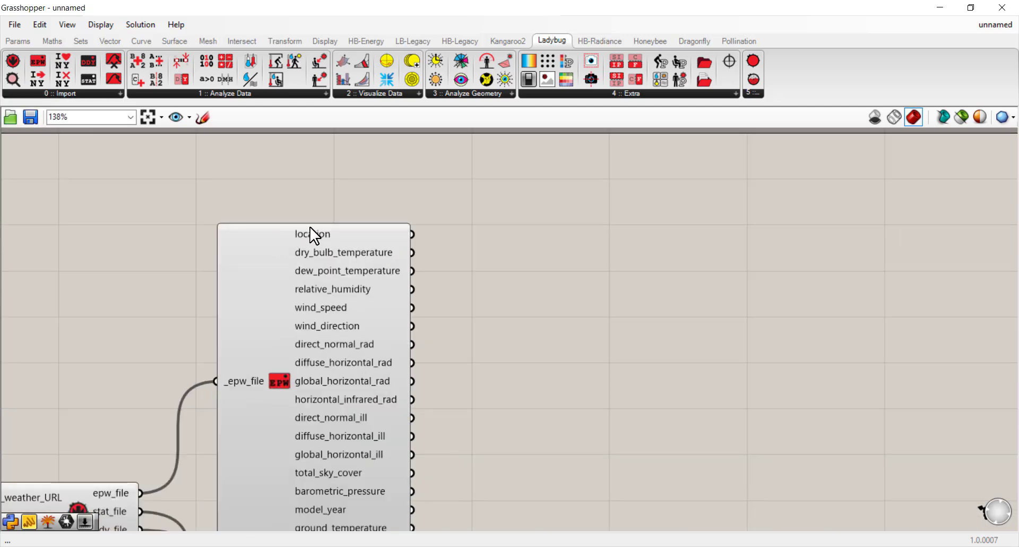
{"action": "scroll", "coordinate": [321, 245], "scroll_direction": "down", "scroll_amount": 2}
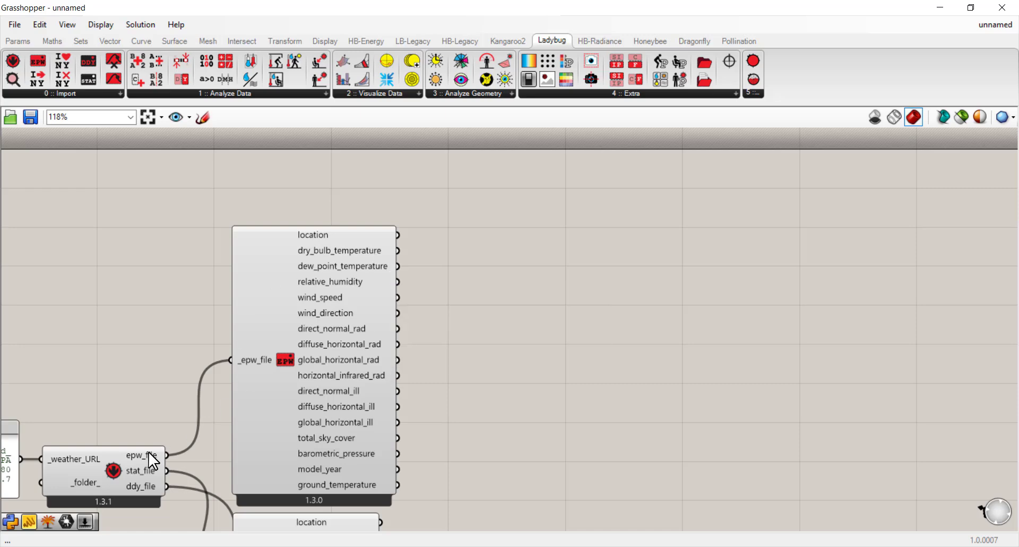
{"action": "left_click", "coordinate": [71, 94]}
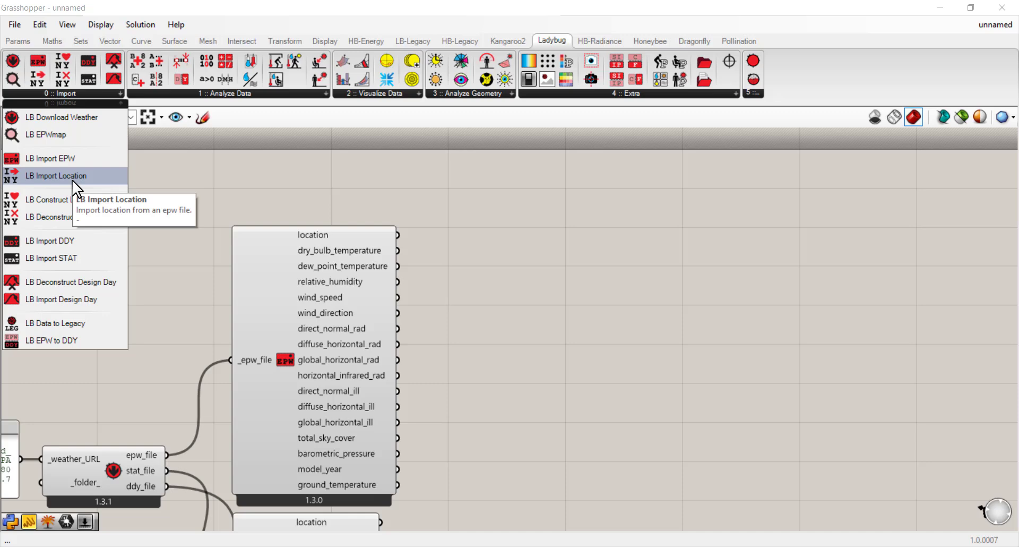
{"action": "left_click_drag", "start_coordinate": [77, 187], "coordinate": [302, 192]}
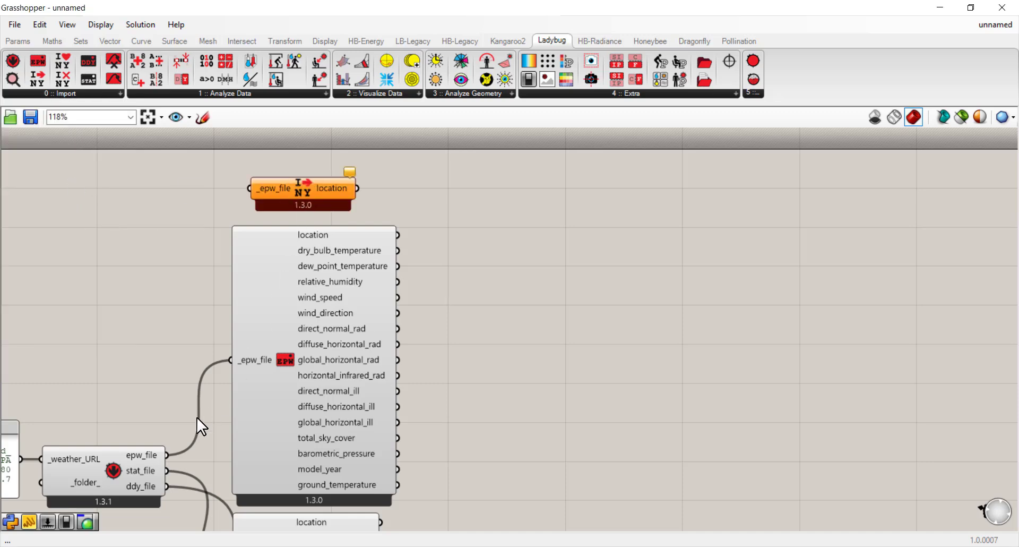
{"action": "left_click_drag", "start_coordinate": [168, 454], "coordinate": [251, 188]}
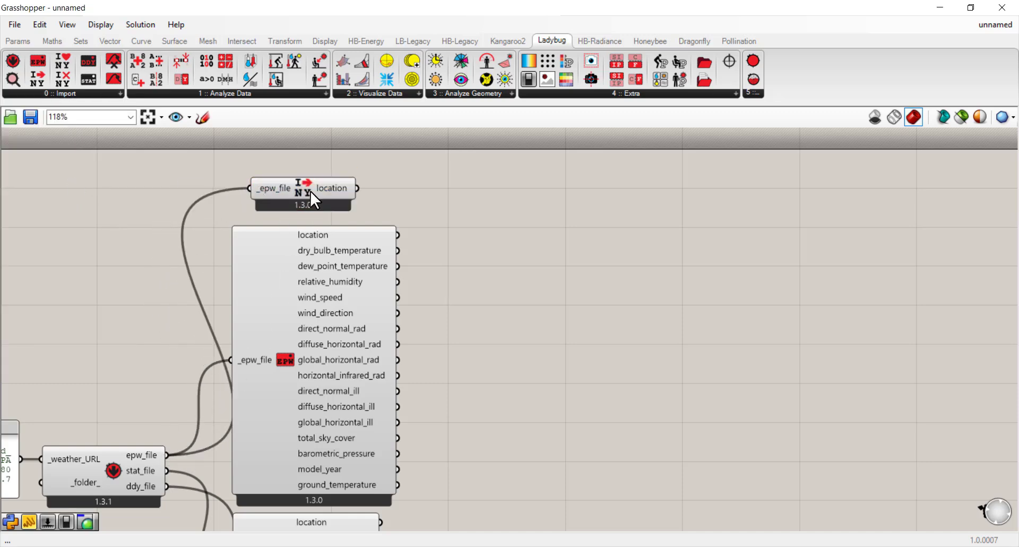
- Show the location output in a widened Panel: Philadelphia International Ap, lat 39.87, lon -75.23
{"action": "double_click", "coordinate": [501, 190]}
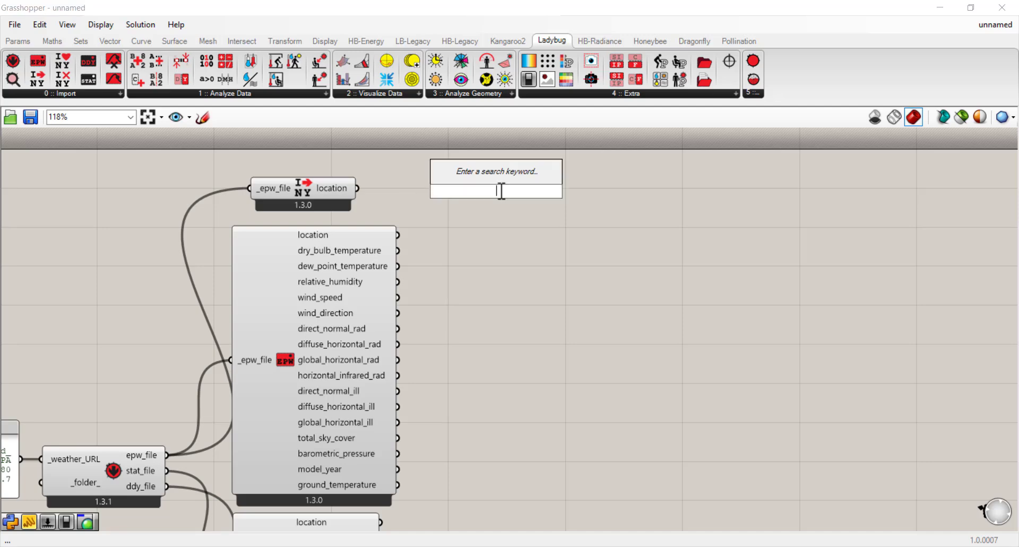
{"action": "type", "text": "\""}
{"action": "key", "text": "Return"}
{"action": "left_click", "coordinate": [273, 310]}
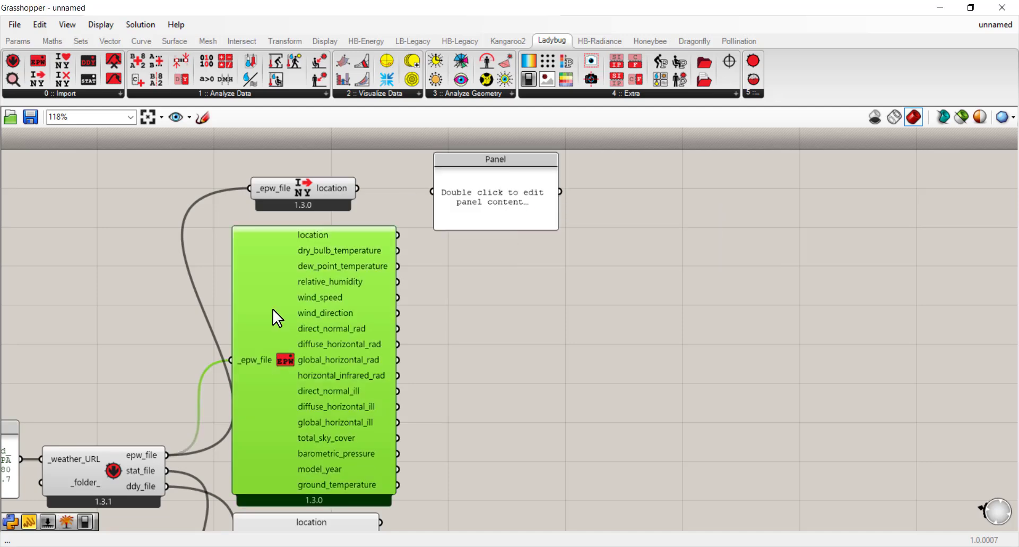
{"action": "left_click_drag", "start_coordinate": [361, 188], "coordinate": [432, 191]}
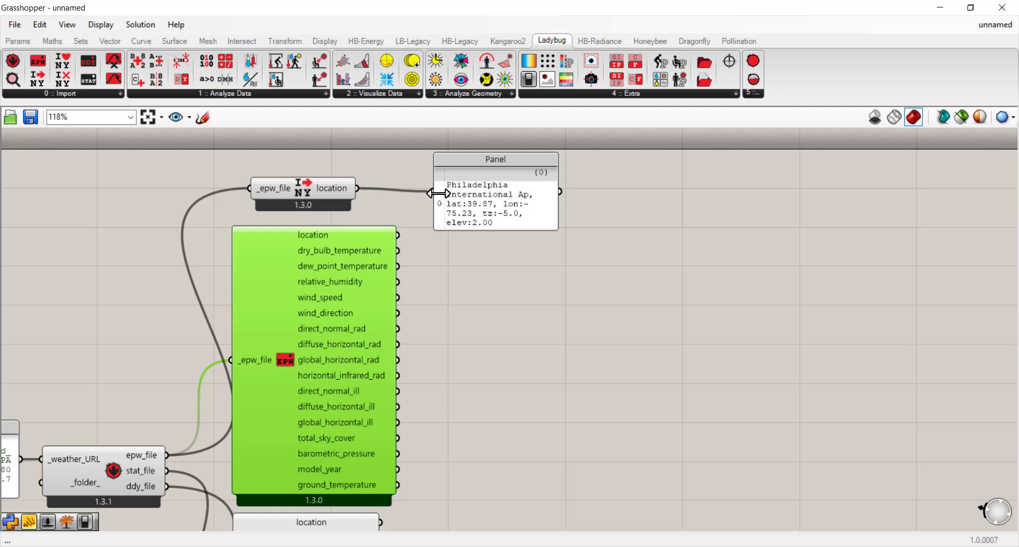
{"action": "left_click_drag", "start_coordinate": [495, 210], "coordinate": [483, 199]}
{"action": "left_click_drag", "start_coordinate": [546, 193], "coordinate": [617, 193]}
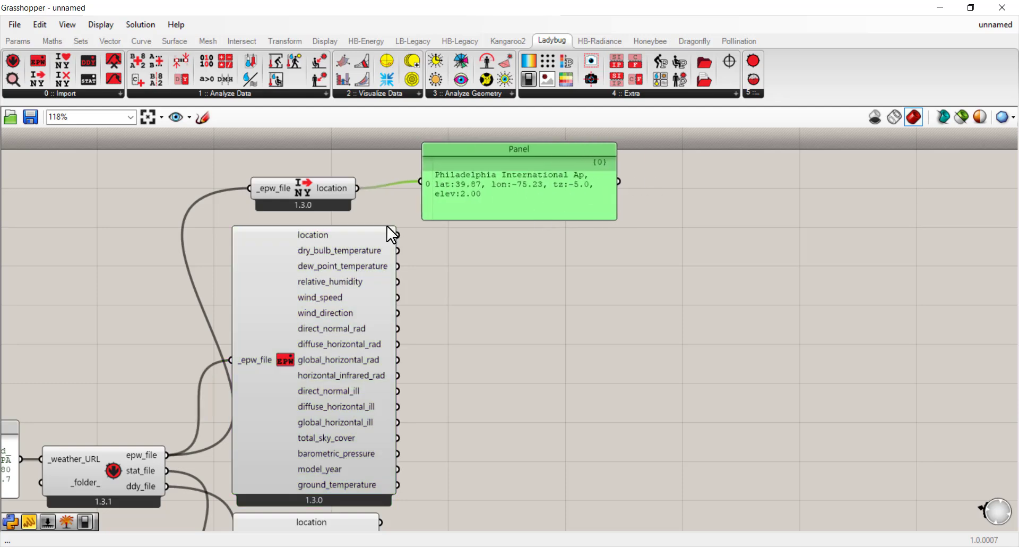
{"action": "left_click", "coordinate": [76, 94]}
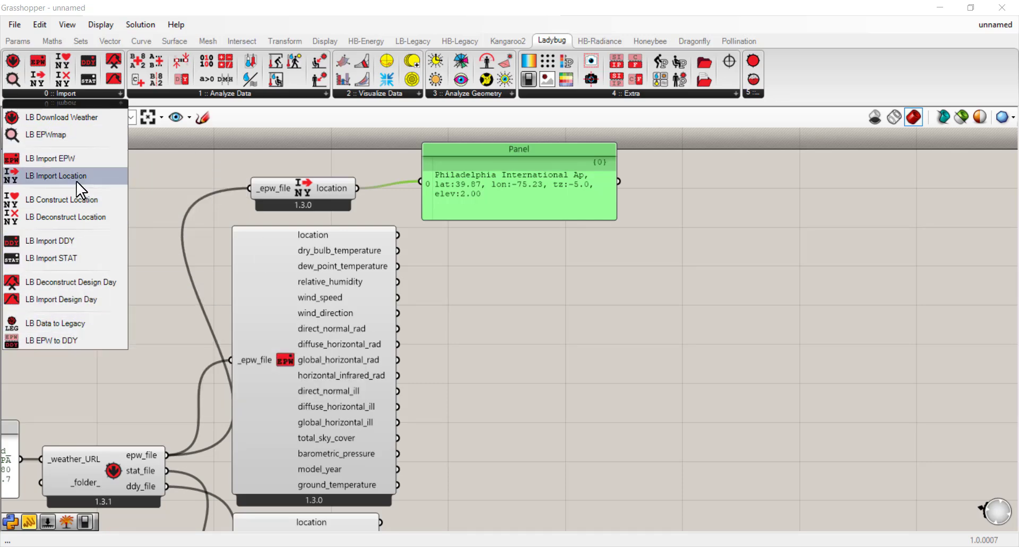
- Place an unconnected LB Construct Location component above Import Location
{"action": "left_click", "coordinate": [77, 210]}
{"action": "left_click", "coordinate": [314, 141]}
{"action": "right_click_drag", "start_coordinate": [314, 141], "coordinate": [327, 288]}
{"action": "left_click_drag", "start_coordinate": [327, 287], "coordinate": [327, 237]}
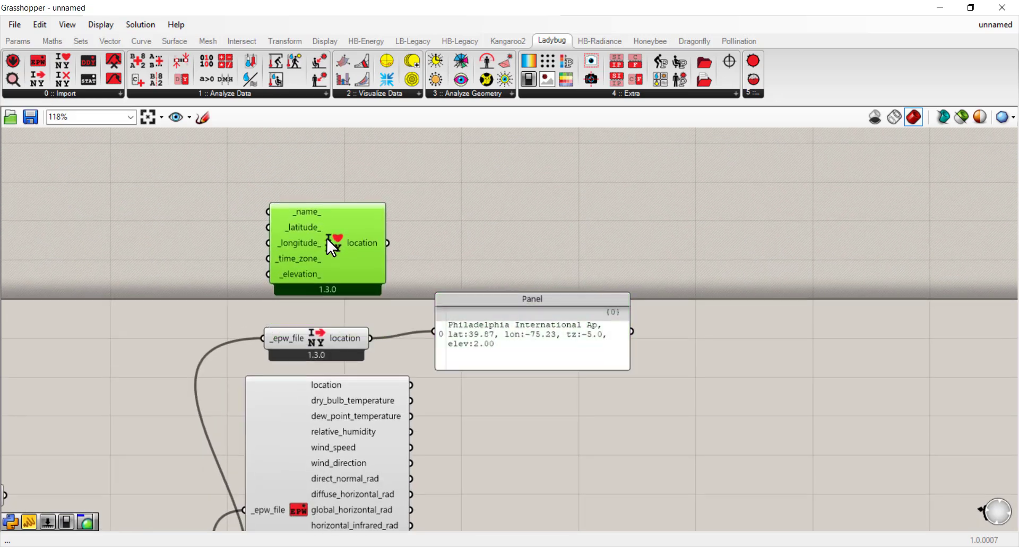
{"action": "scroll", "coordinate": [298, 221], "scroll_direction": "up", "scroll_amount": 2}
{"action": "mouse_move", "coordinate": [303, 207]}
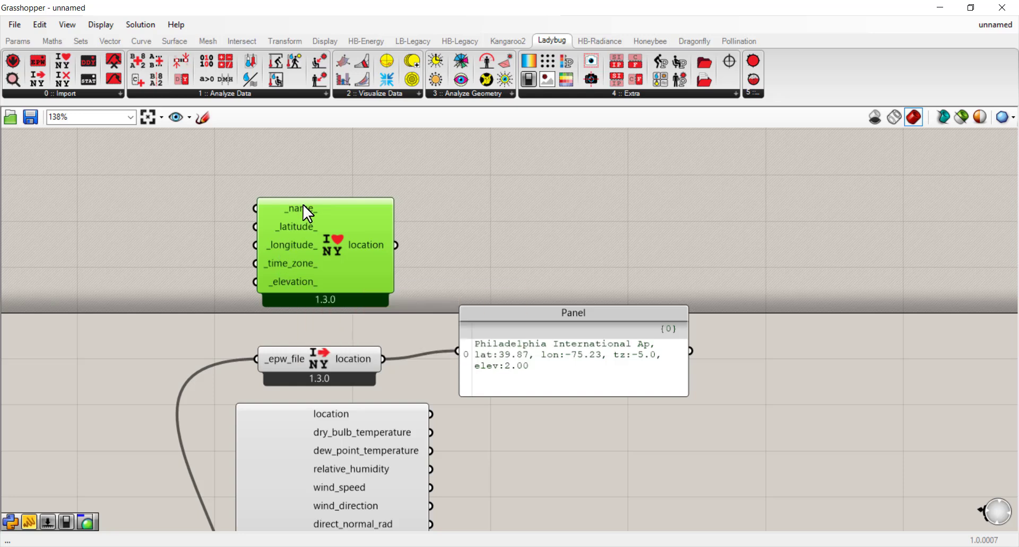
{"action": "scroll", "coordinate": [302, 205], "scroll_direction": "up", "scroll_amount": 2}
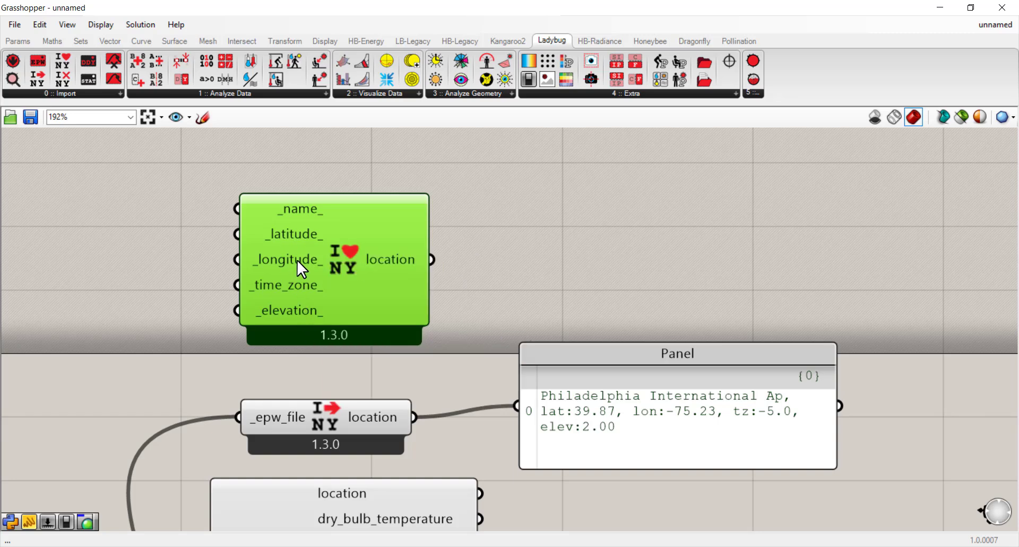
{"action": "scroll", "coordinate": [294, 202], "scroll_direction": "down", "scroll_amount": 2}
{"action": "right_click_drag", "start_coordinate": [316, 282], "coordinate": [398, 273]}
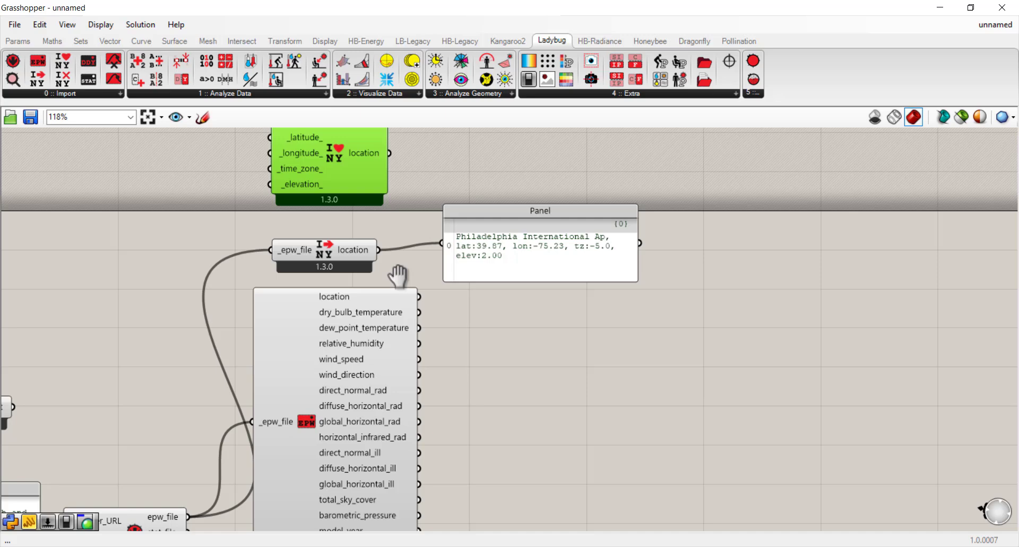
{"action": "scroll", "coordinate": [398, 273], "scroll_direction": "down", "scroll_amount": 2}
{"action": "scroll", "coordinate": [395, 265], "scroll_direction": "down", "scroll_amount": 1}
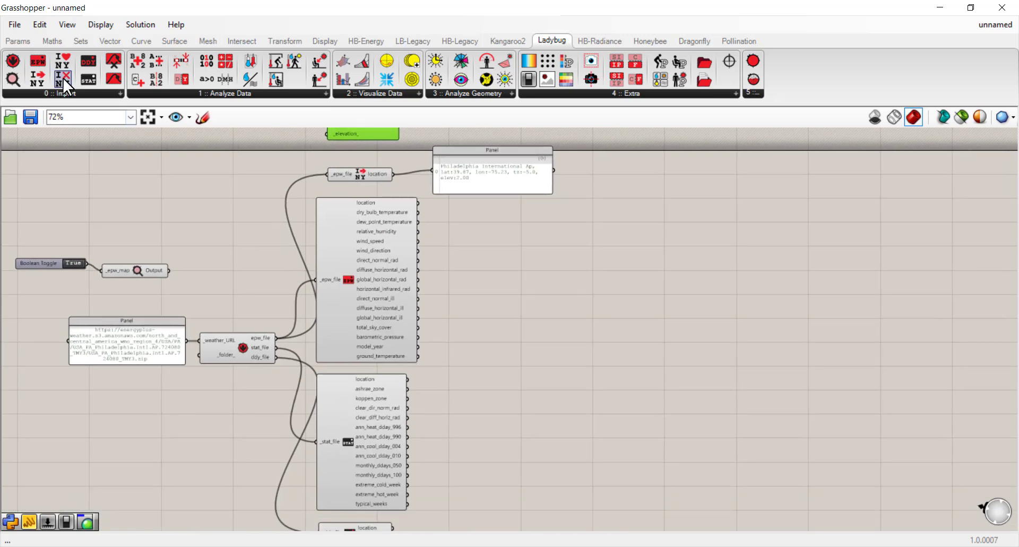
- Place an LB EPW to DDY component to the right of the import components
{"action": "left_click", "coordinate": [62, 94]}
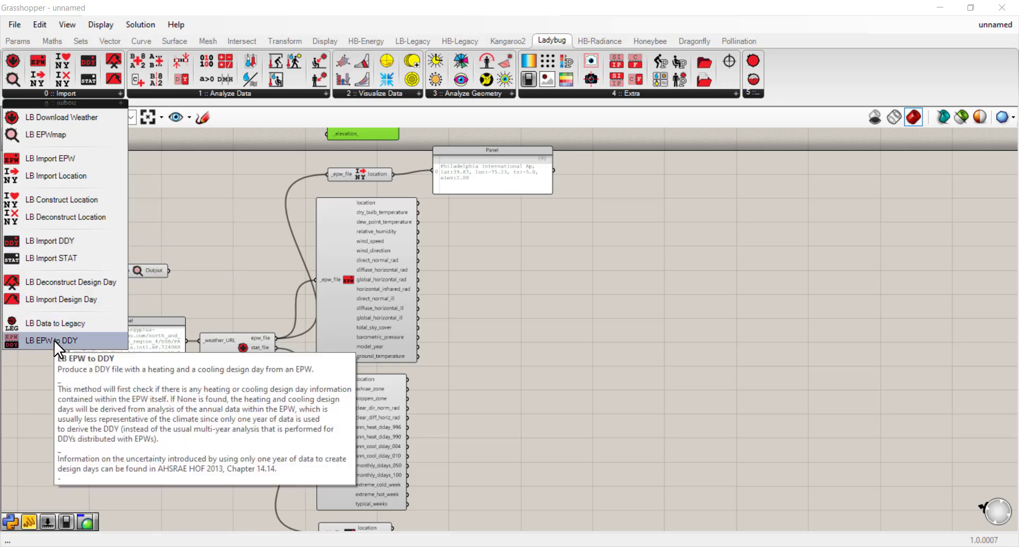
{"action": "left_click_drag", "start_coordinate": [53, 339], "coordinate": [237, 377]}
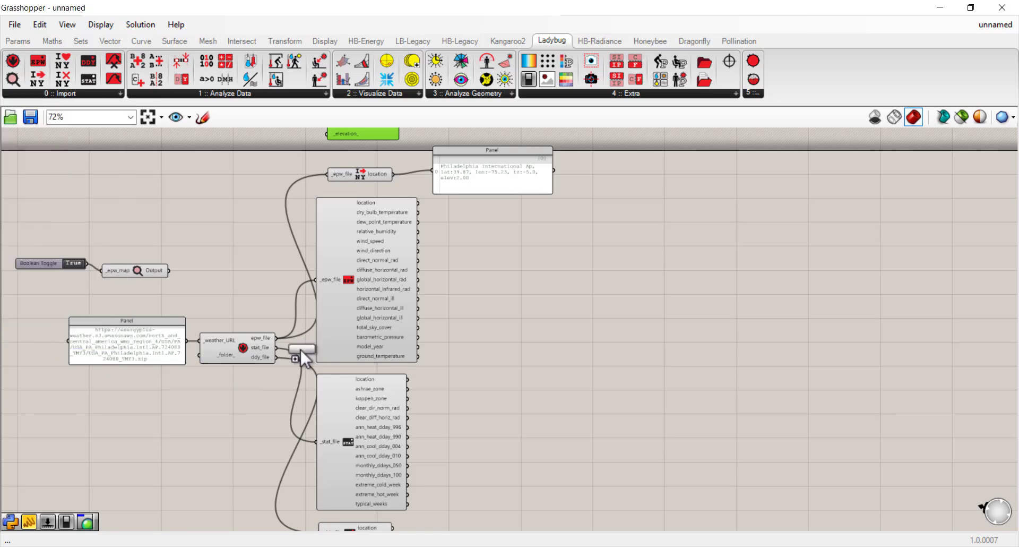
{"action": "scroll", "coordinate": [297, 350], "scroll_direction": "up", "scroll_amount": 3}
{"action": "left_click_drag", "start_coordinate": [300, 348], "coordinate": [205, 362]}
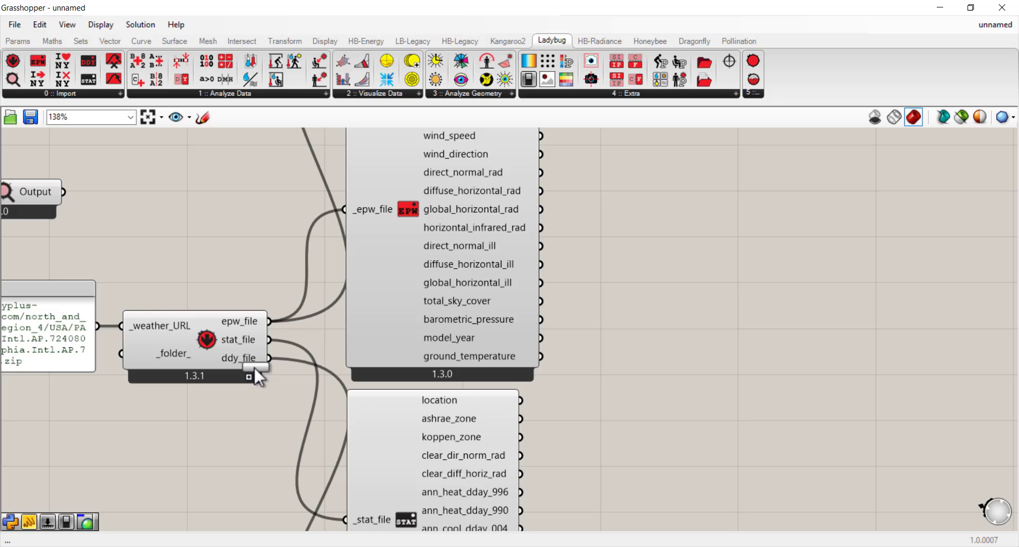
{"action": "mouse_move", "coordinate": [267, 361]}
{"action": "left_mouse_down"}
{"action": "mouse_move", "coordinate": [199, 343]}
{"action": "mouse_move", "coordinate": [228, 295]}
{"action": "mouse_move", "coordinate": [275, 354]}
{"action": "left_mouse_up"}
{"action": "scroll", "coordinate": [228, 296], "scroll_direction": "down", "scroll_amount": 2}
{"action": "scroll", "coordinate": [264, 311], "scroll_direction": "down", "scroll_amount": 3}
{"action": "left_click_drag", "start_coordinate": [189, 264], "coordinate": [406, 269]}
{"action": "scroll", "coordinate": [425, 372], "scroll_direction": "up", "scroll_amount": 3}
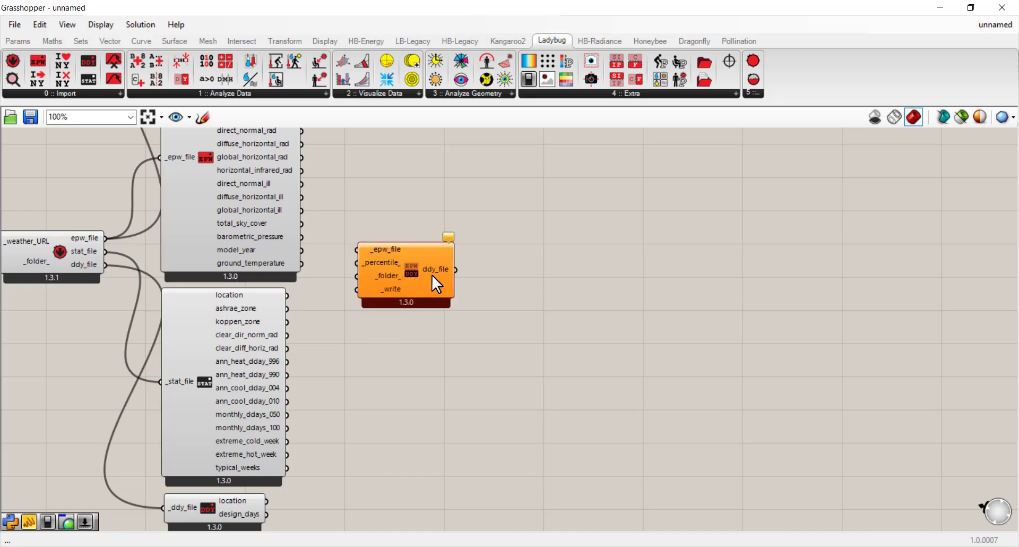
{"action": "right_click_drag", "start_coordinate": [432, 275], "coordinate": [451, 463]}
{"action": "left_click_drag", "start_coordinate": [450, 462], "coordinate": [442, 439]}
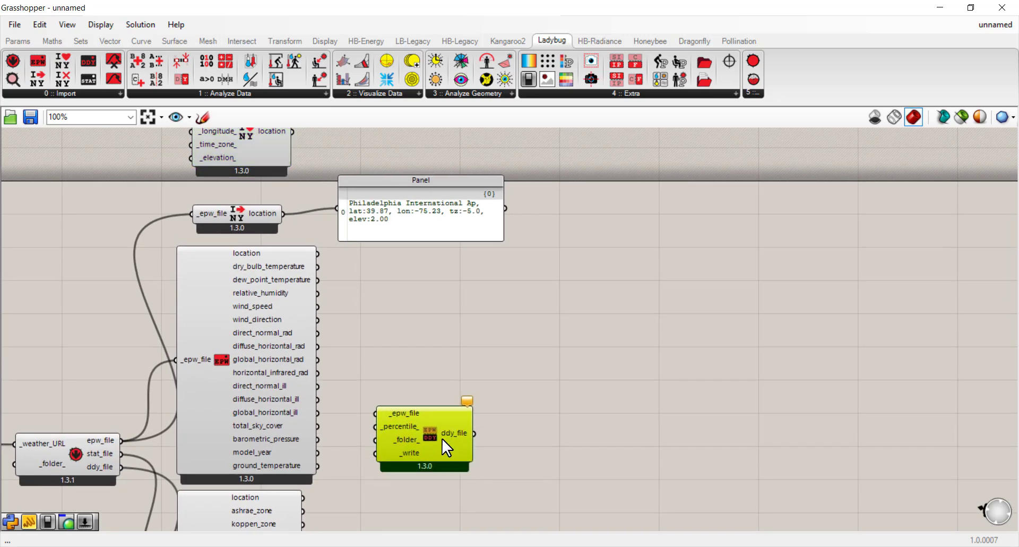
- Wire the downloaded EPW file into the EPW to DDY _epw_file input
{"action": "left_click_drag", "start_coordinate": [119, 440], "coordinate": [457, 473]}
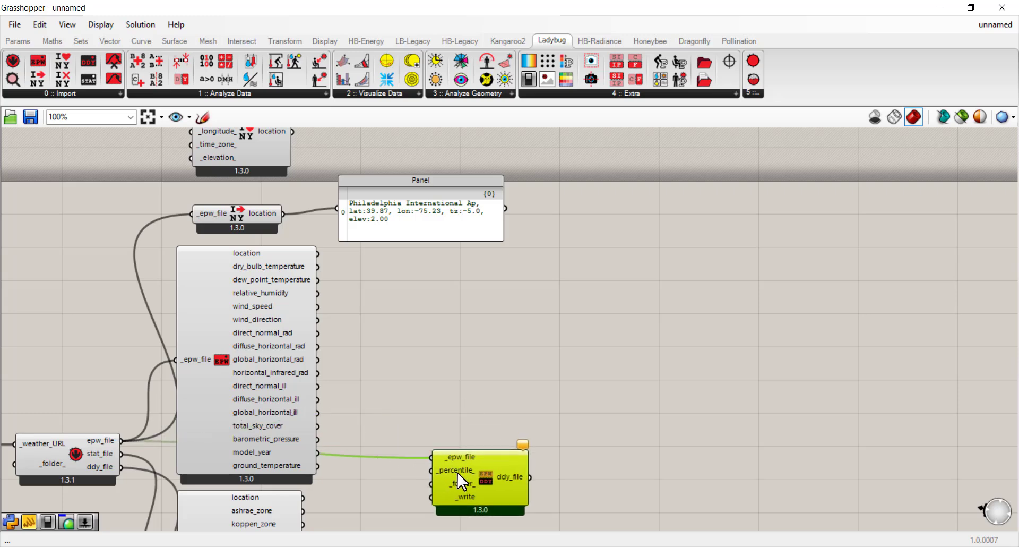
{"action": "mouse_move", "coordinate": [457, 469]}
{"action": "scroll", "coordinate": [457, 469], "scroll_direction": "up", "scroll_amount": 3}
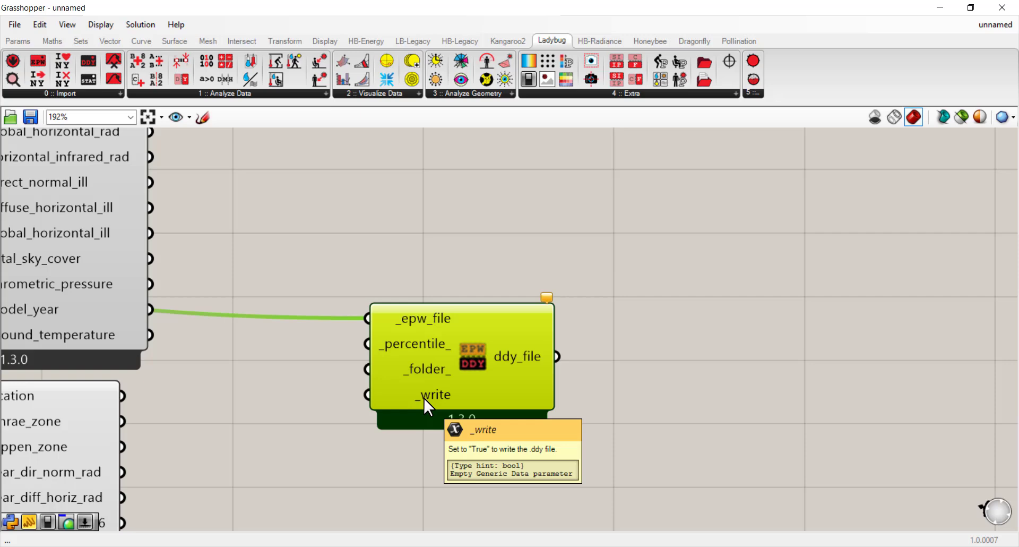
- Shift EPW to DDY right and add an empty Panel beside it
{"action": "left_click_drag", "start_coordinate": [438, 393], "coordinate": [574, 382]}
{"action": "left_click", "coordinate": [447, 384]}
{"action": "double_click", "coordinate": [448, 384]}
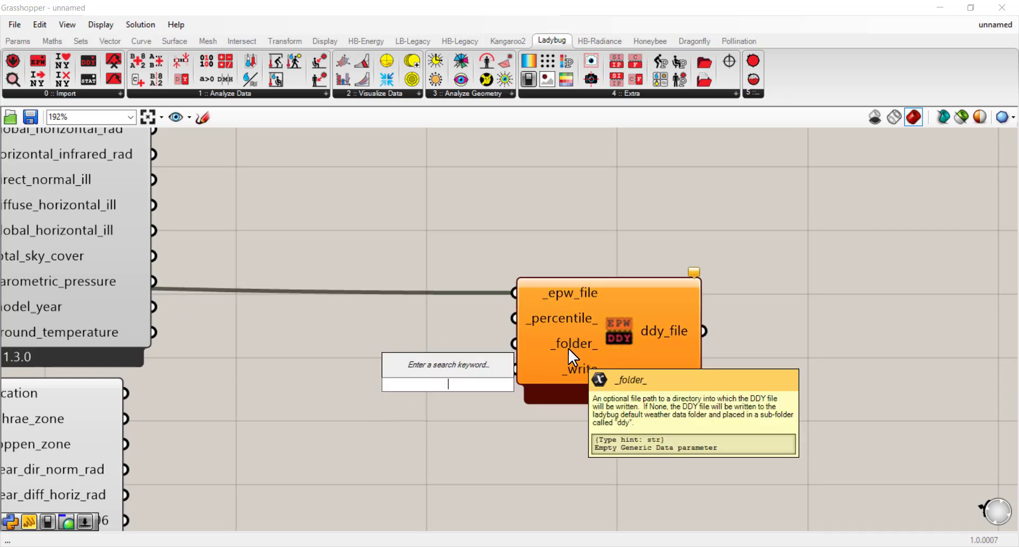
{"action": "type", "text": "panel"}
{"action": "key", "text": "Return"}
{"action": "left_click_drag", "start_coordinate": [477, 392], "coordinate": [410, 317]}
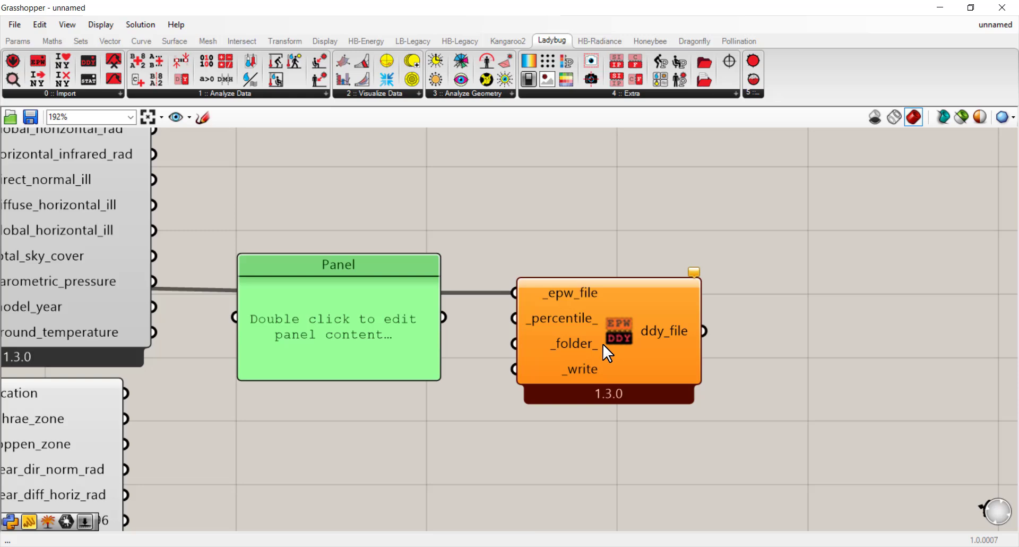
- Add a Boolean Toggle set to False and connect it to the _write input
{"action": "double_click", "coordinate": [365, 447]}
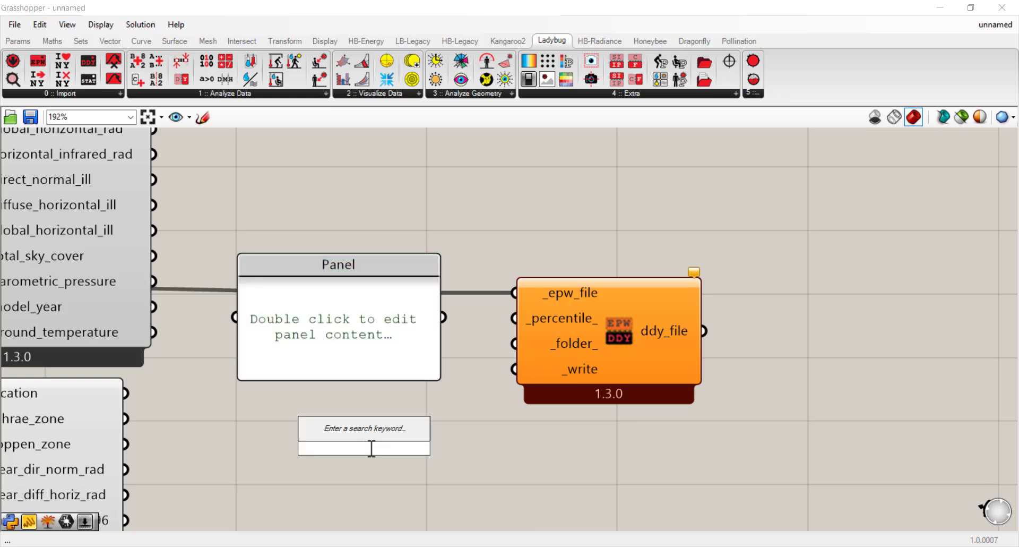
{"action": "type", "text": "boolean"}
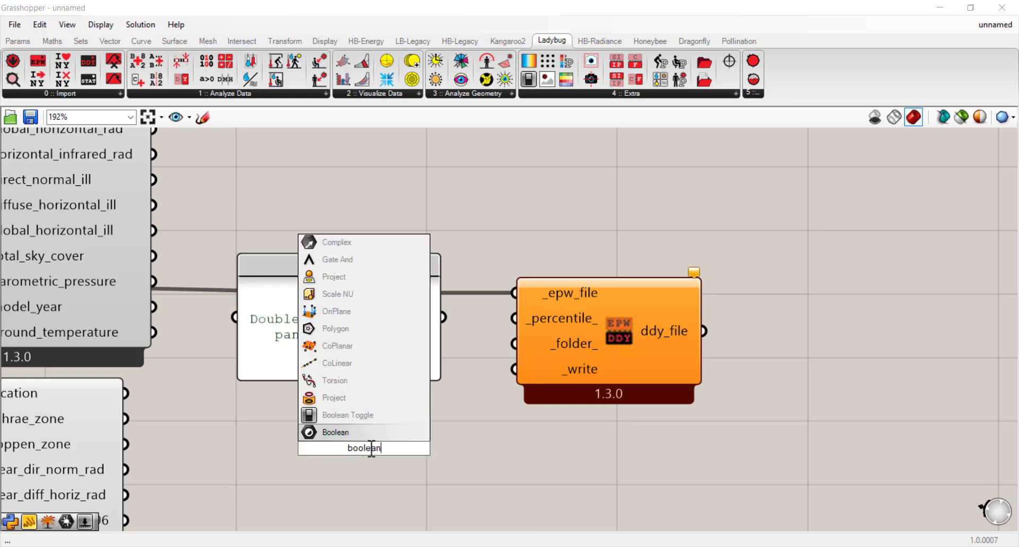
{"action": "left_click", "coordinate": [386, 415]}
{"action": "left_click_drag", "start_coordinate": [470, 448], "coordinate": [519, 397]}
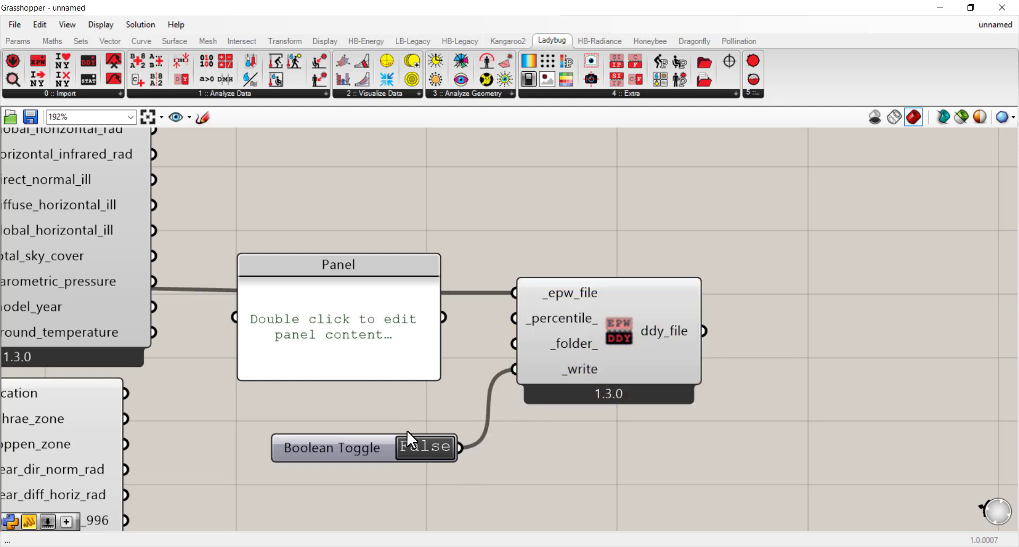
{"action": "left_click_drag", "start_coordinate": [378, 441], "coordinate": [359, 424]}
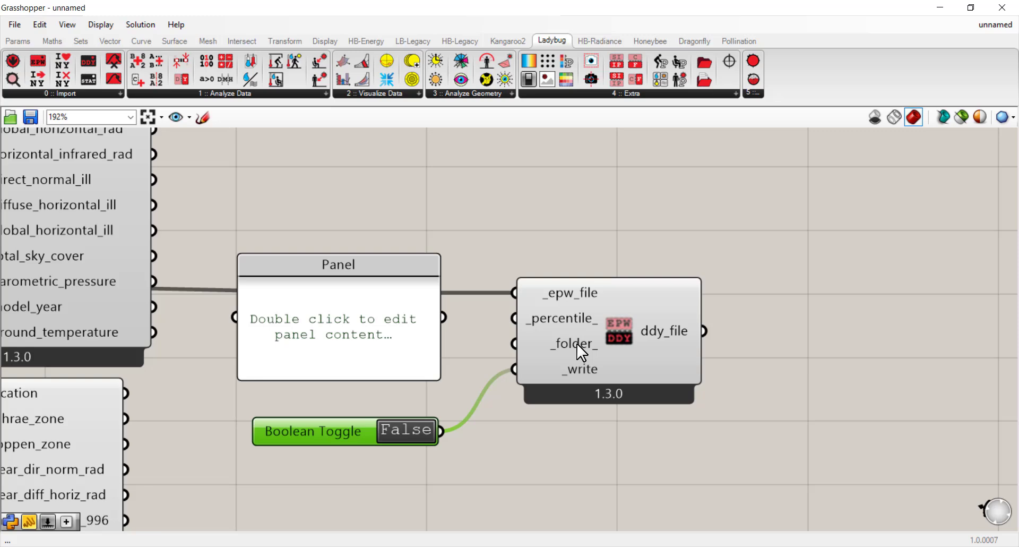
{"action": "mouse_move", "coordinate": [568, 347]}
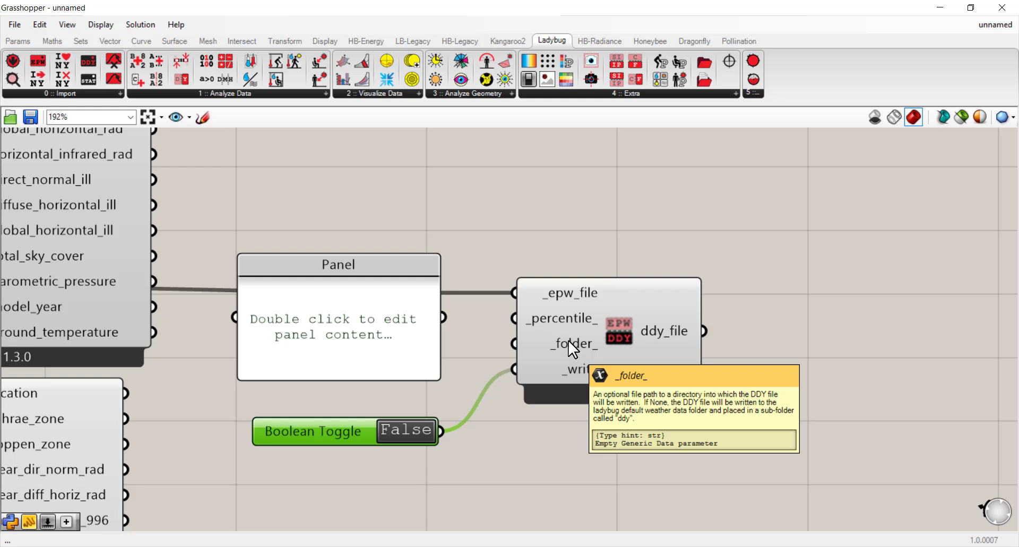
{"action": "mouse_move", "coordinate": [565, 315]}
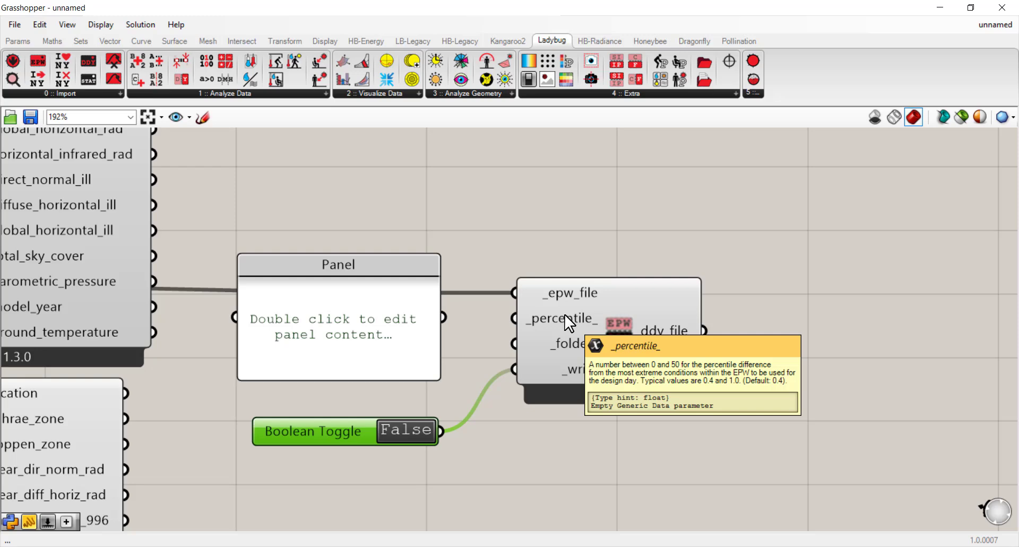
{"action": "scroll", "coordinate": [642, 361], "scroll_direction": "down", "scroll_amount": 6}
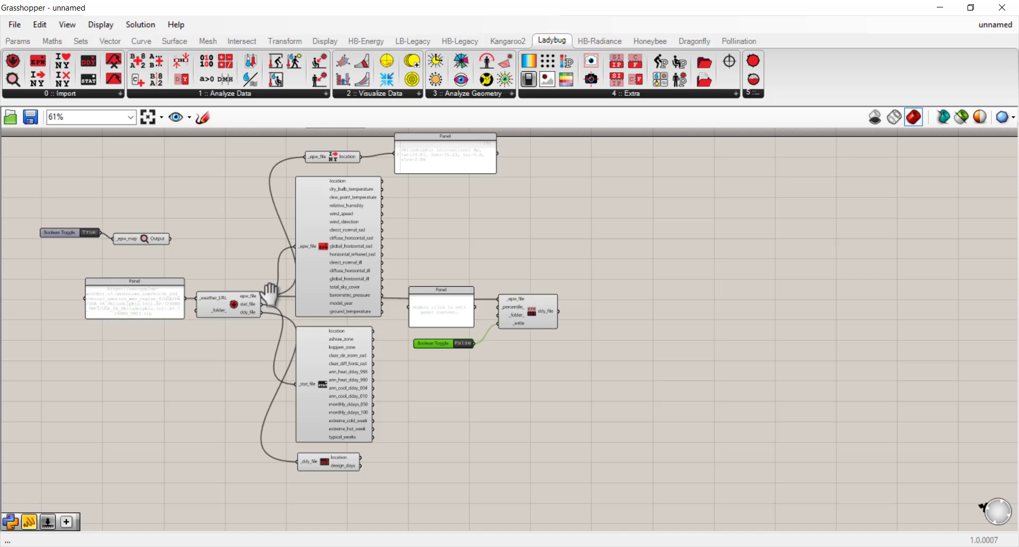
{"action": "left_click", "coordinate": [62, 93]}
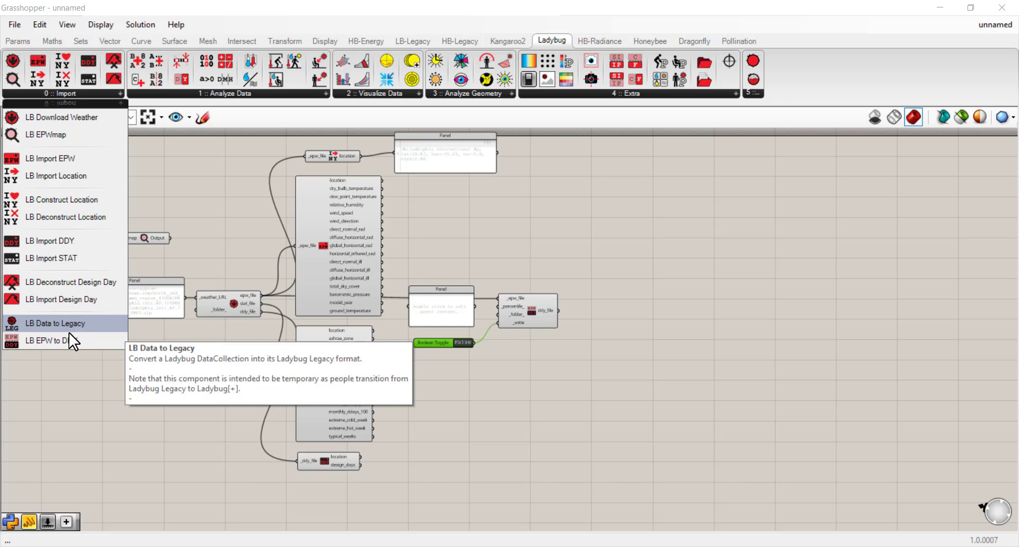
{"action": "left_click", "coordinate": [255, 204]}
{"action": "right_click_drag", "start_coordinate": [256, 205], "coordinate": [244, 255]}
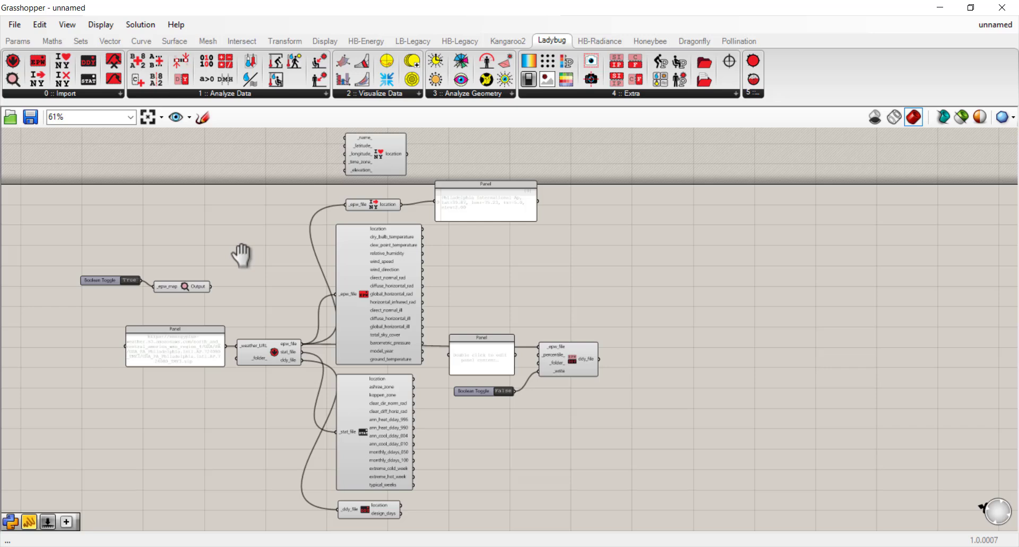